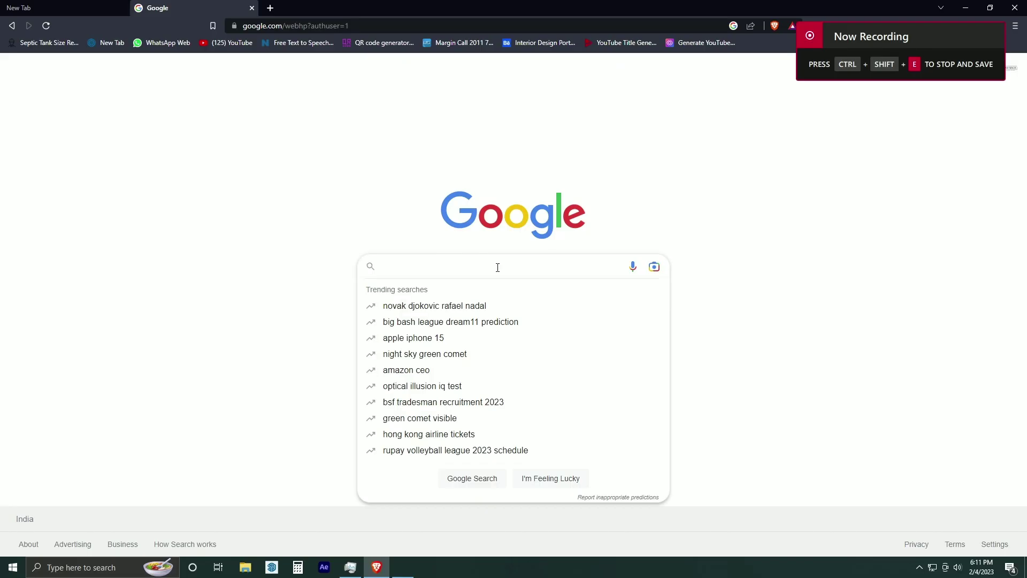
Search Google for the curviloft sketchup plugin and download Curviloft_v1.9a from SketchUcation to the Downloads folder
{"action": "type", "text": "u"}
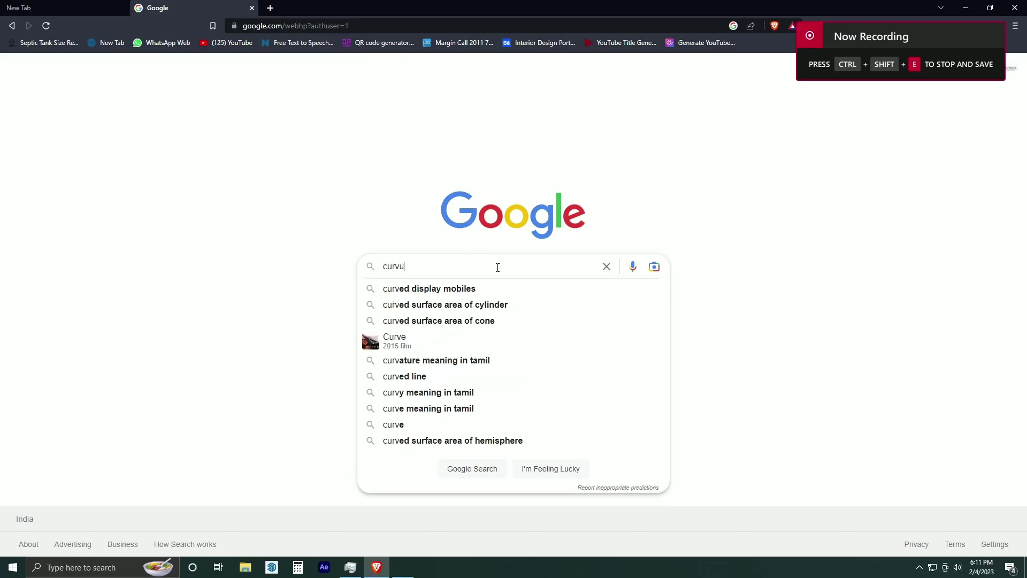
{"action": "key", "text": "BackSpace"}
{"action": "type", "text": "iloft"}
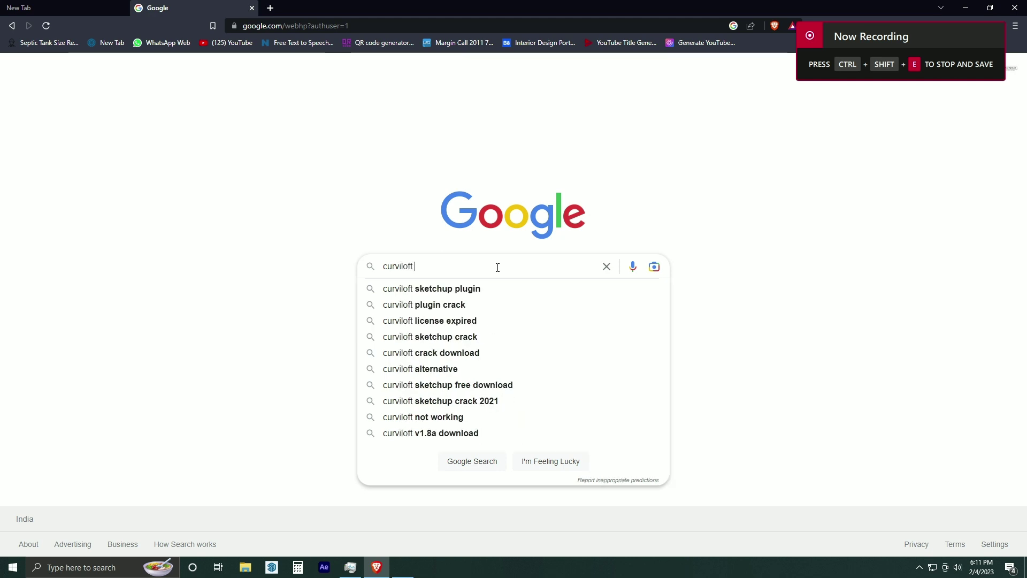
{"action": "left_click", "coordinate": [481, 290]}
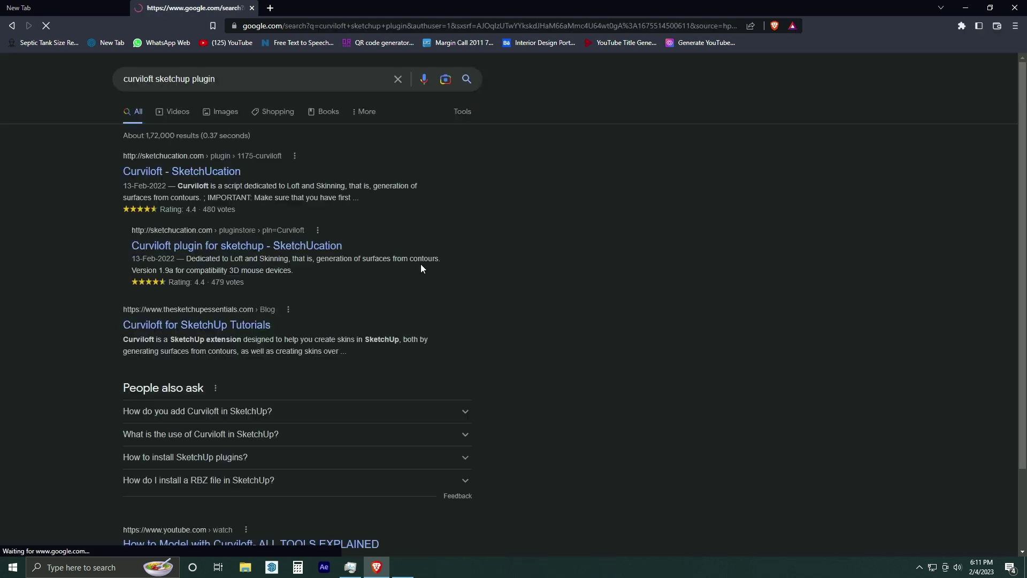
{"action": "scroll", "coordinate": [633, 293], "scroll_direction": "down", "scroll_amount": 4}
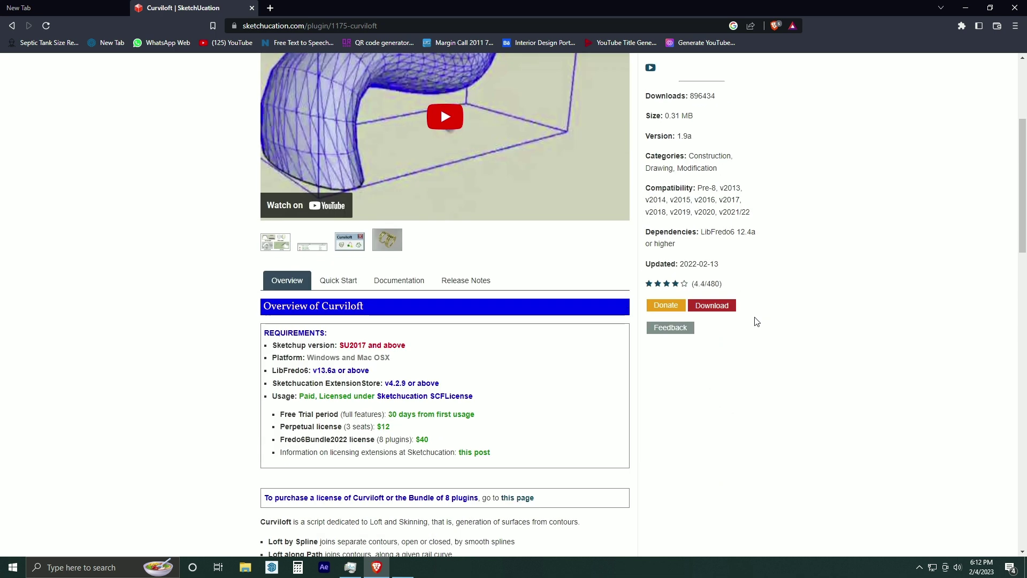
{"action": "left_click", "coordinate": [702, 306]}
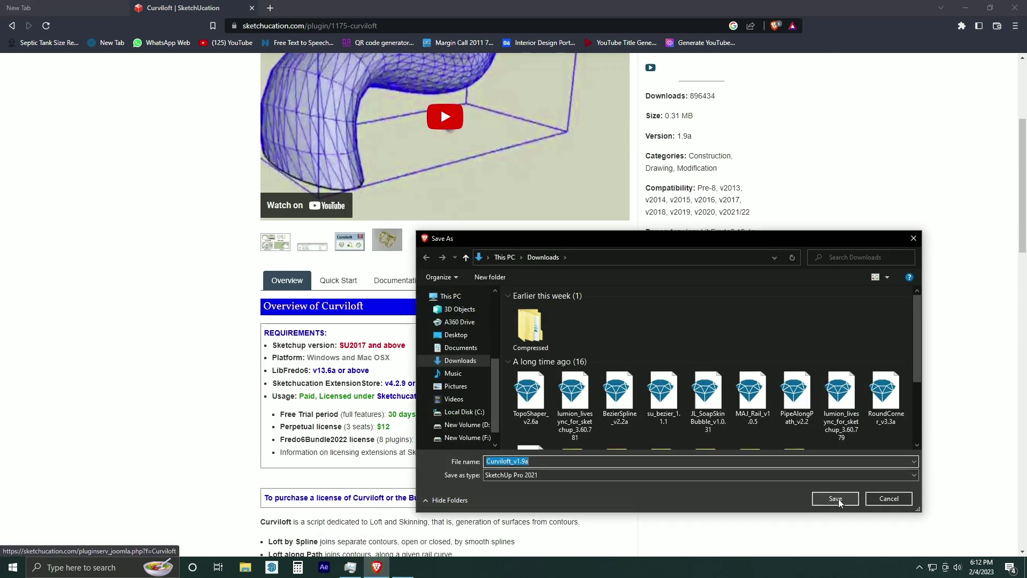
{"action": "left_click", "coordinate": [838, 498]}
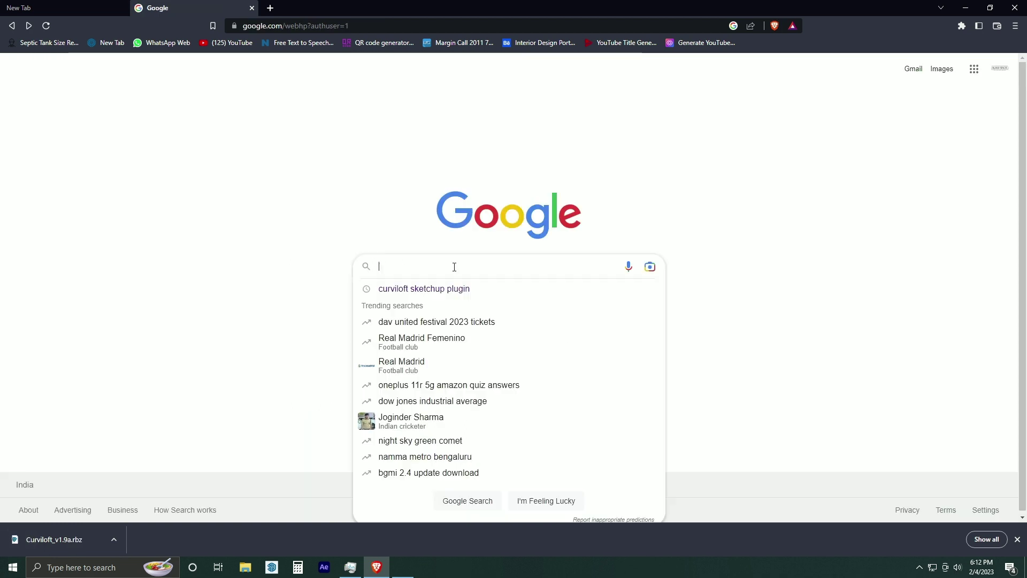
Search Google for the curvishear plugin sketchup and download FredoTools_v4.3a from SketchUcation to the Downloads folder
{"action": "type", "text": "curv"}
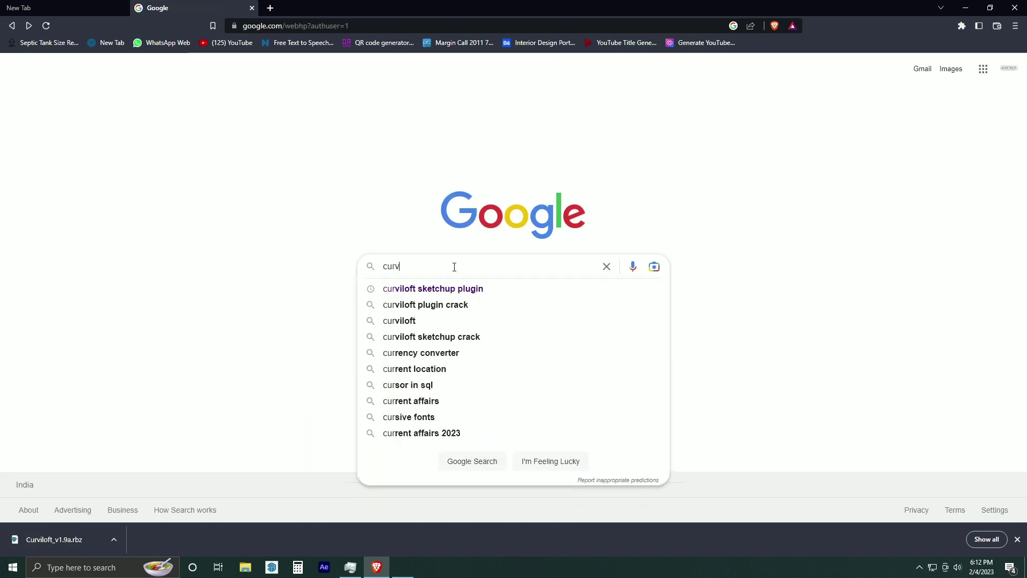
{"action": "type", "text": "ishear"}
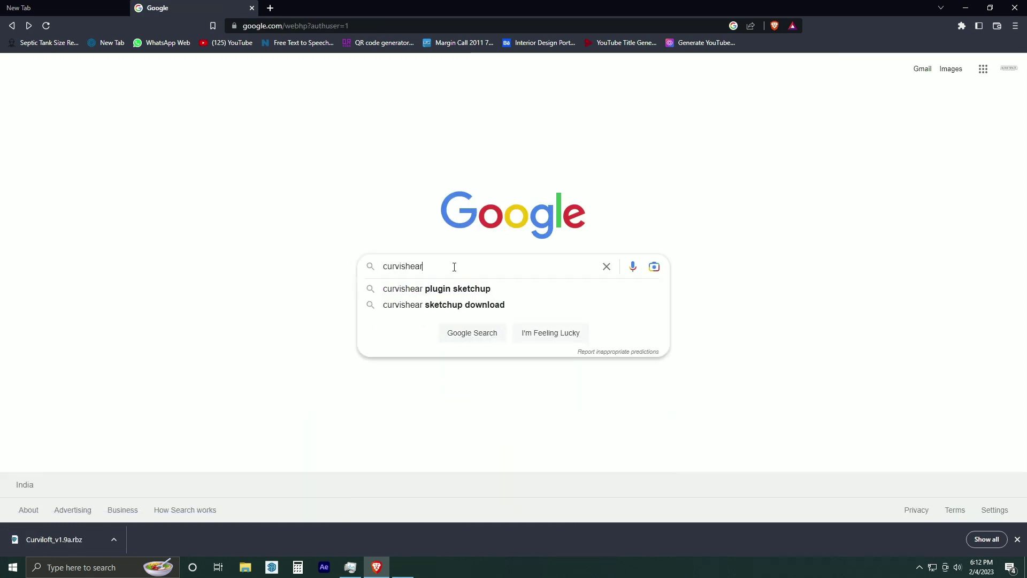
{"action": "left_click", "coordinate": [457, 292]}
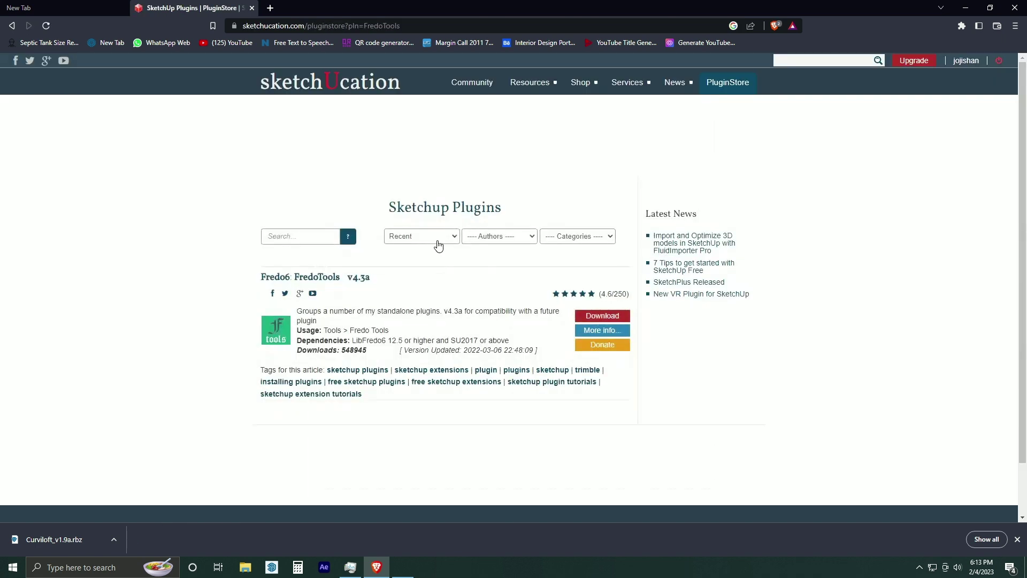
{"action": "left_click", "coordinate": [598, 332]}
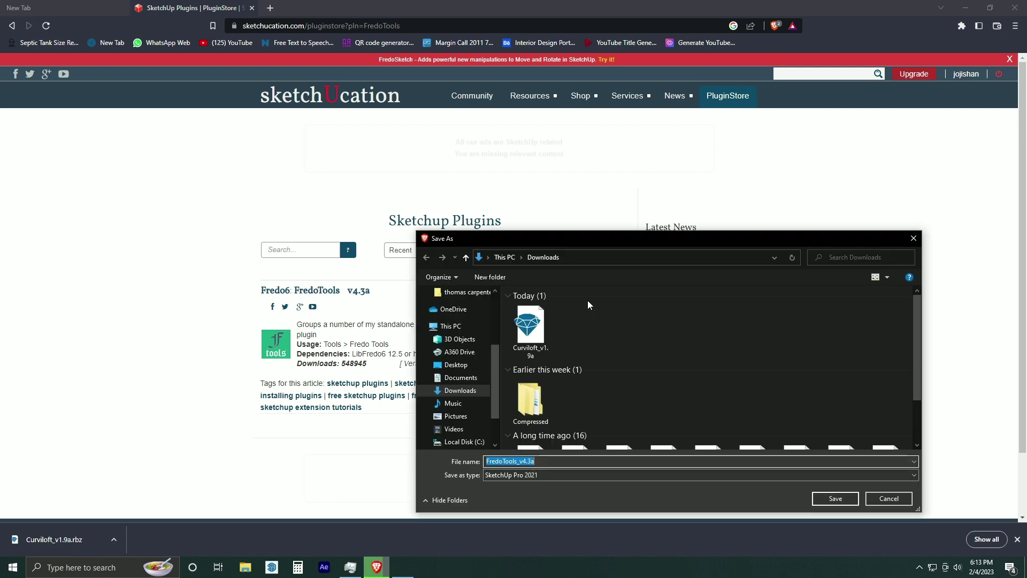
{"action": "left_click", "coordinate": [834, 497]}
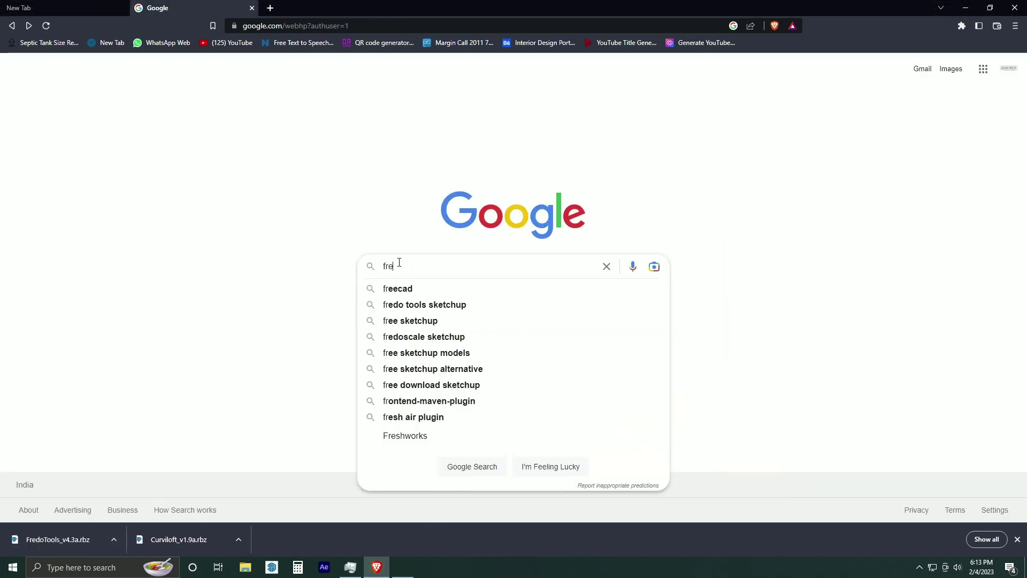
Search Google for fredo6 and download LibFredo6 v13.7b from its SketchUcation page
{"action": "type", "text": "do"}
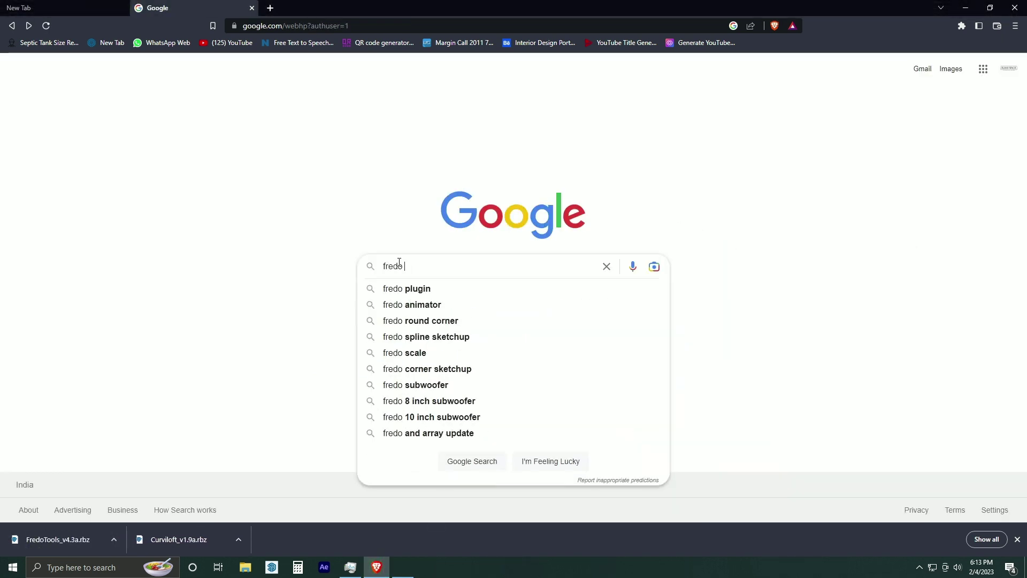
{"action": "key", "text": "BackSpace"}
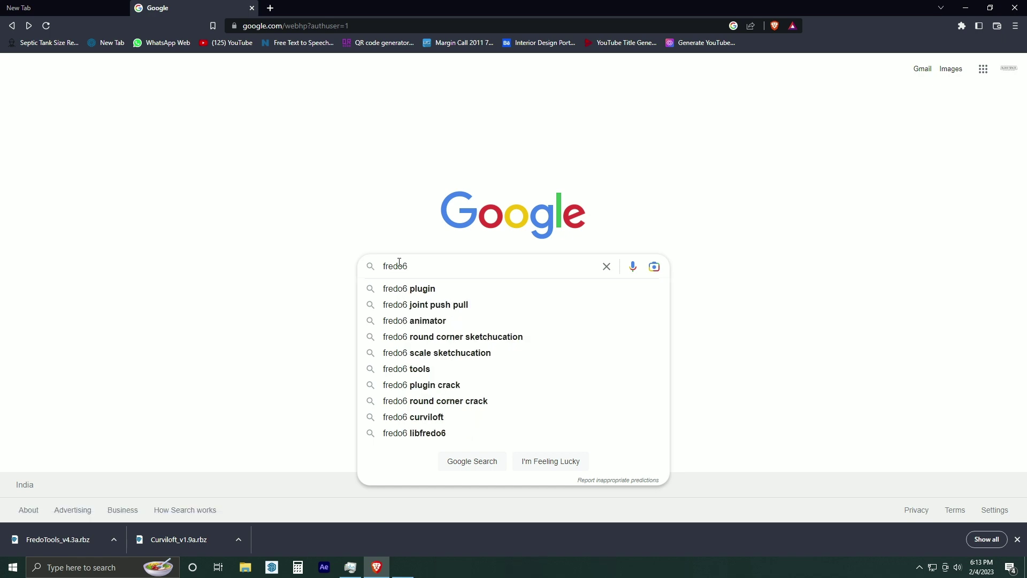
{"action": "key", "text": "Return"}
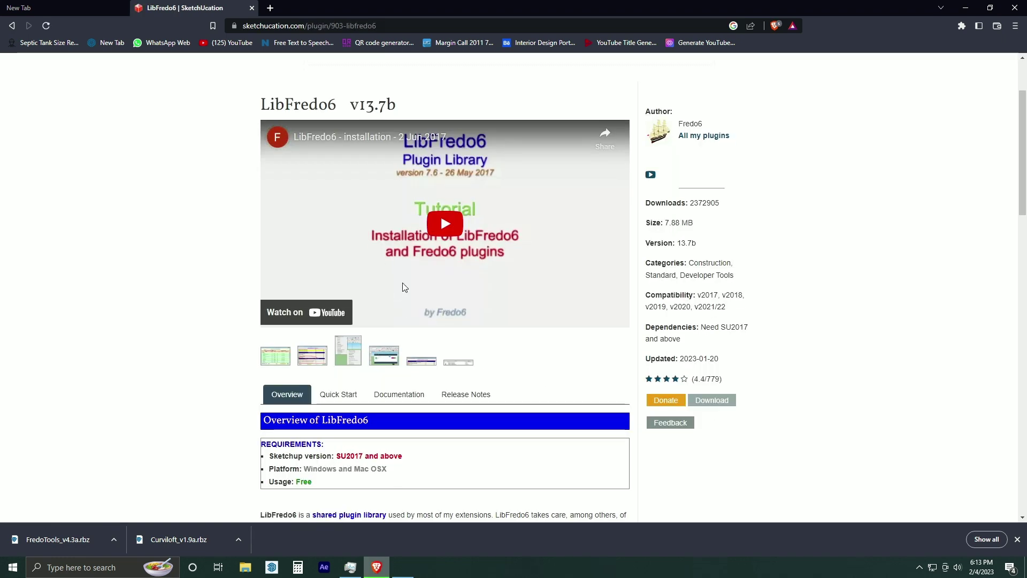
{"action": "left_click", "coordinate": [828, 493]}
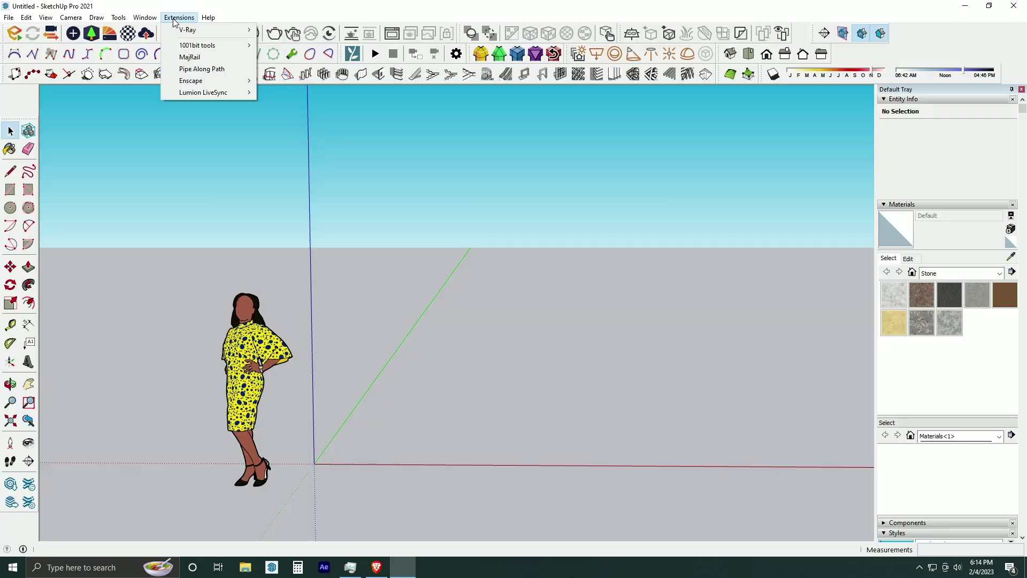
Switch to SketchUp and install the LibFredo6_v13.7b extension from the Downloads folder
{"action": "mouse_move", "coordinate": [145, 18]}
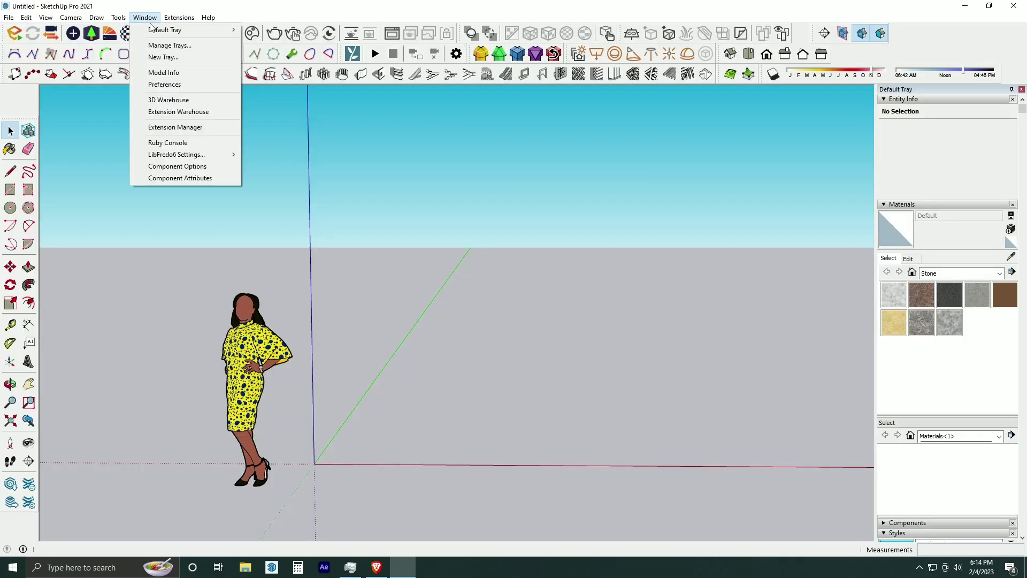
{"action": "left_click", "coordinate": [177, 128]}
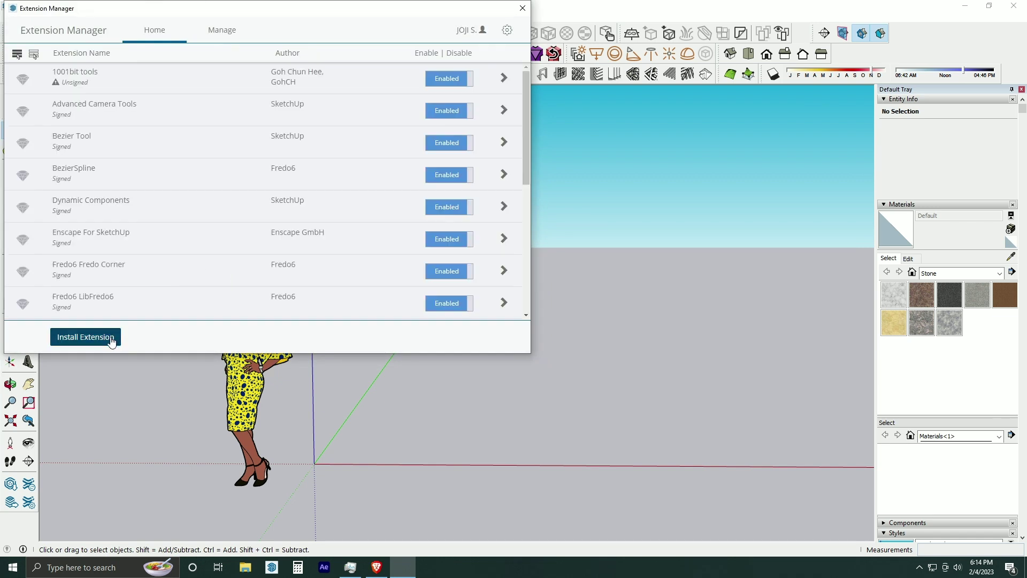
{"action": "left_click", "coordinate": [105, 340]}
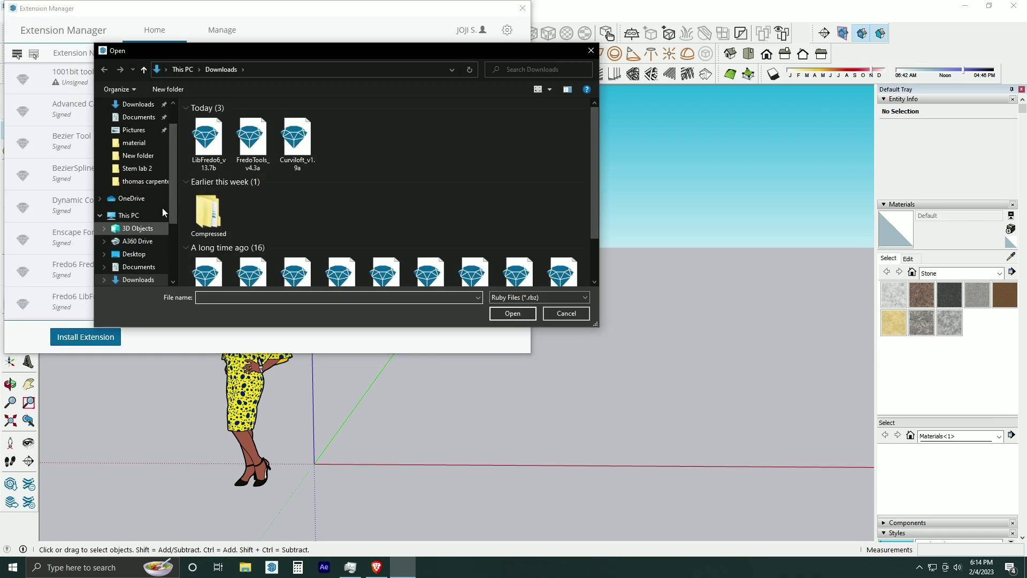
{"action": "double_click", "coordinate": [223, 163]}
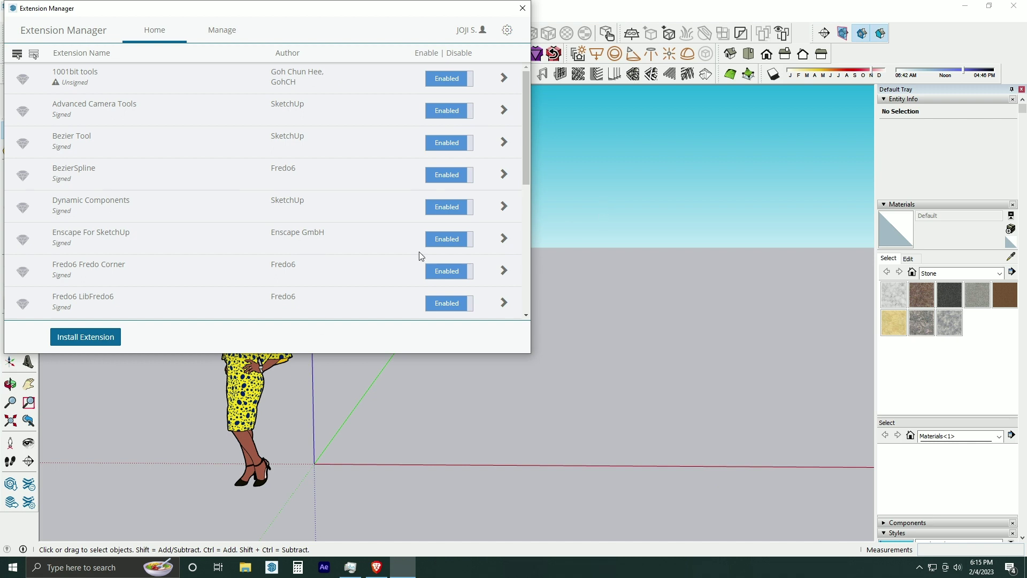
Install the FredoTools_v4.3a extension from the Downloads folder and dismiss the startup notice
{"action": "left_click", "coordinate": [86, 337]}
{"action": "left_click", "coordinate": [252, 140]}
{"action": "left_click", "coordinate": [524, 317]}
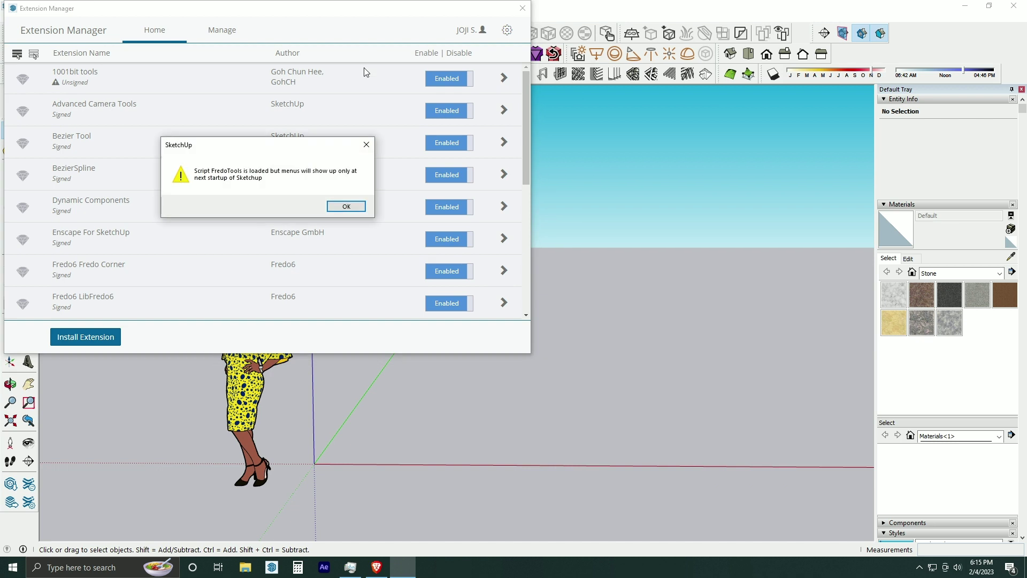
{"action": "left_click", "coordinate": [346, 206]}
Install the Curviloft_v1.9a extension from the Downloads folder, dismiss the notice and close the Extension Manager
{"action": "left_click_drag", "start_coordinate": [385, 11], "coordinate": [415, 59]}
{"action": "left_click", "coordinate": [115, 384]}
{"action": "double_click", "coordinate": [308, 199]}
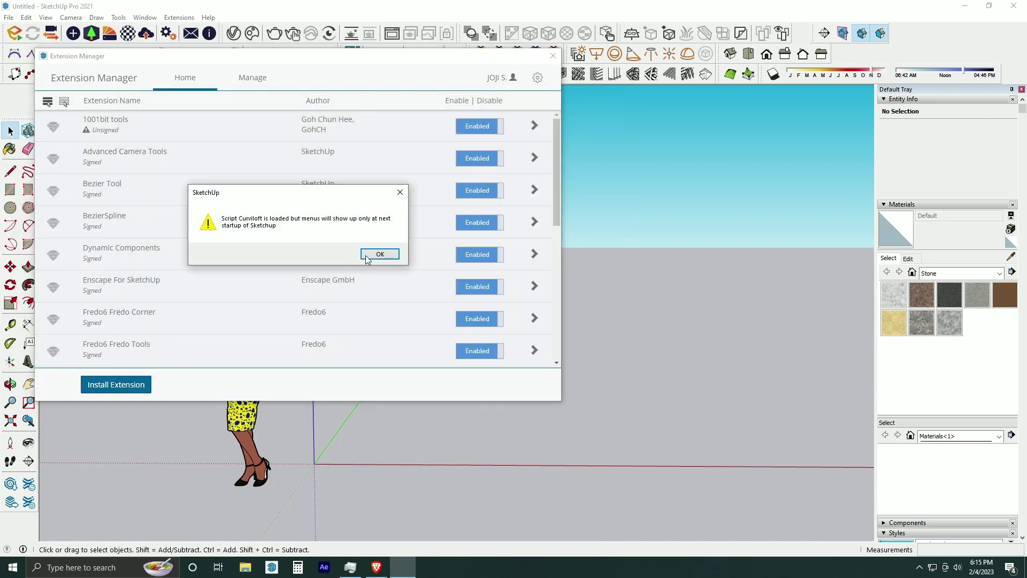
{"action": "left_click", "coordinate": [377, 255]}
{"action": "left_click", "coordinate": [554, 49]}
{"action": "right_click", "coordinate": [437, 66]}
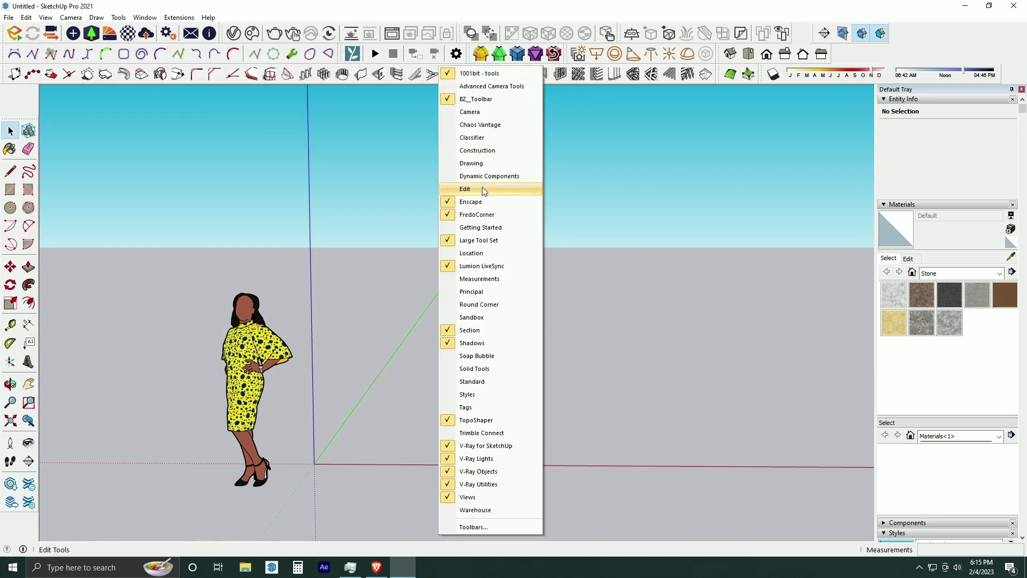
{"action": "left_click", "coordinate": [860, 74]}
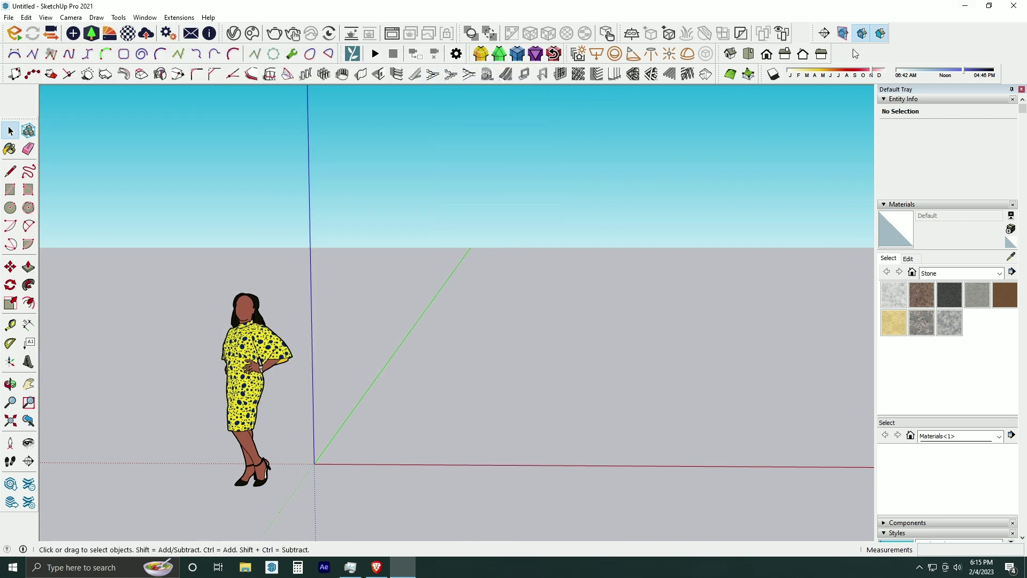
Draw a single straight line on the ground roughly parallel to the red axis, a short distance behind it
{"action": "middle_click_drag", "start_coordinate": [357, 315], "coordinate": [326, 375]}
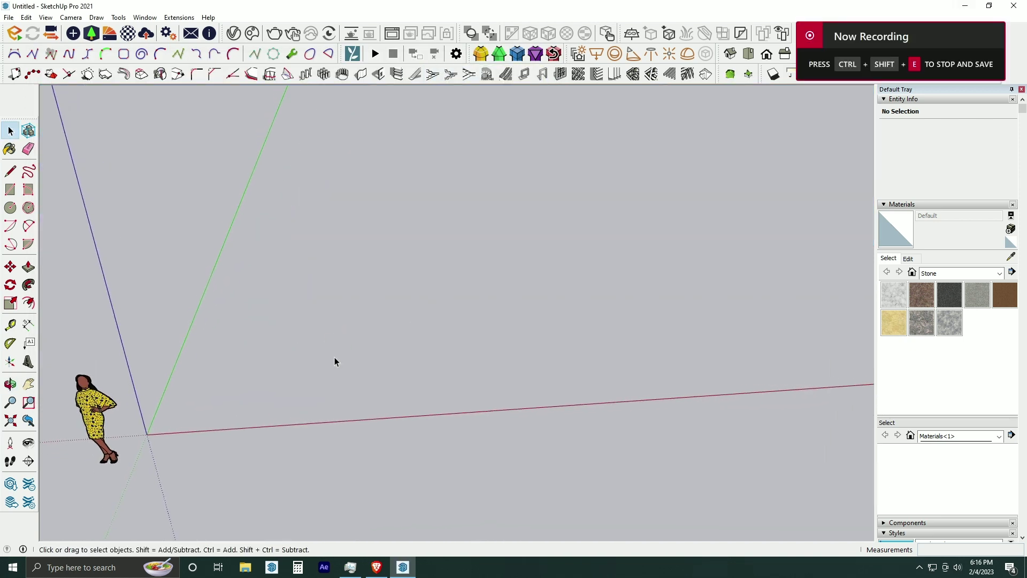
{"action": "key", "text": "l"}
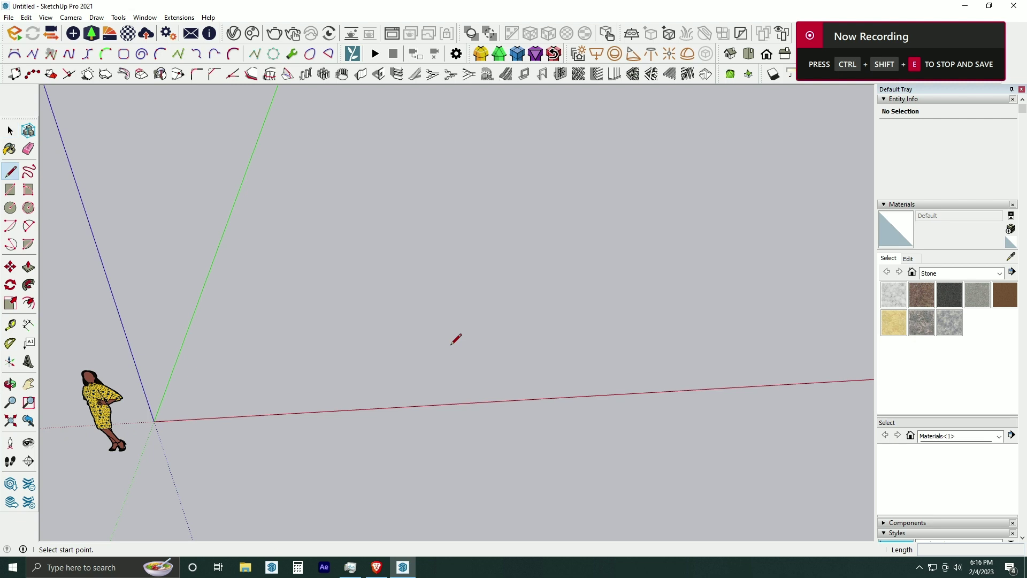
{"action": "left_click", "coordinate": [450, 346]}
{"action": "left_click", "coordinate": [282, 350]}
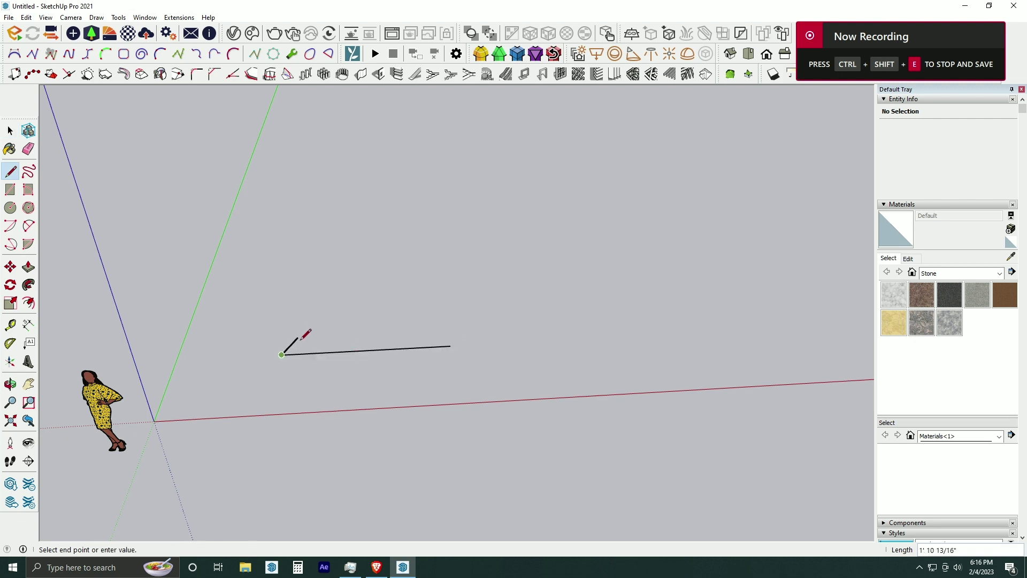
{"action": "middle_click_drag", "start_coordinate": [295, 295], "coordinate": [293, 362], "text": "shift"}
{"action": "key", "text": "Escape"}
Draw a half-round 2 Point Arc from the line's end nearest the green axis, with its ends about 8' 9" apart
{"action": "left_click", "coordinate": [28, 226]}
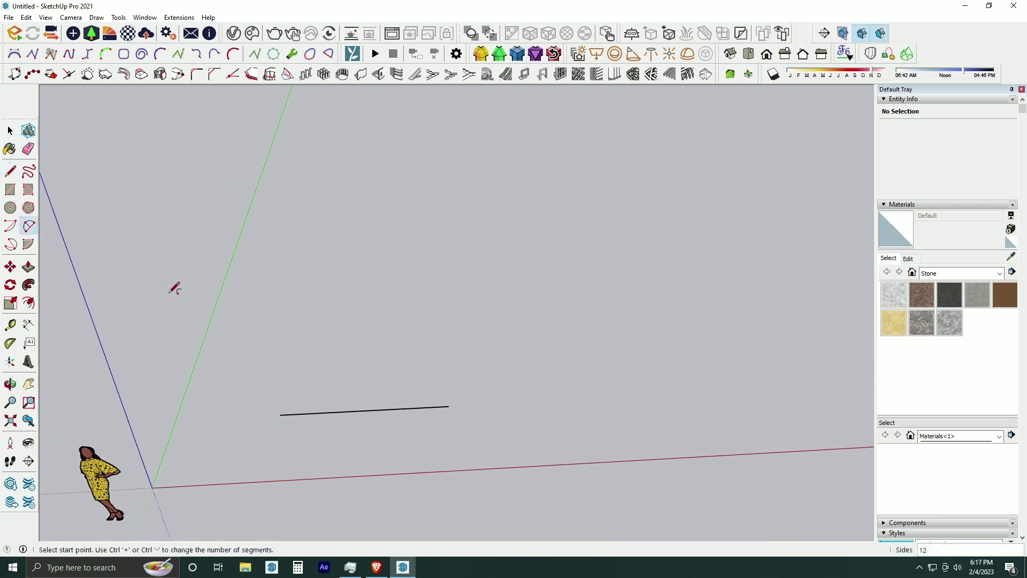
{"action": "left_click", "coordinate": [281, 413]}
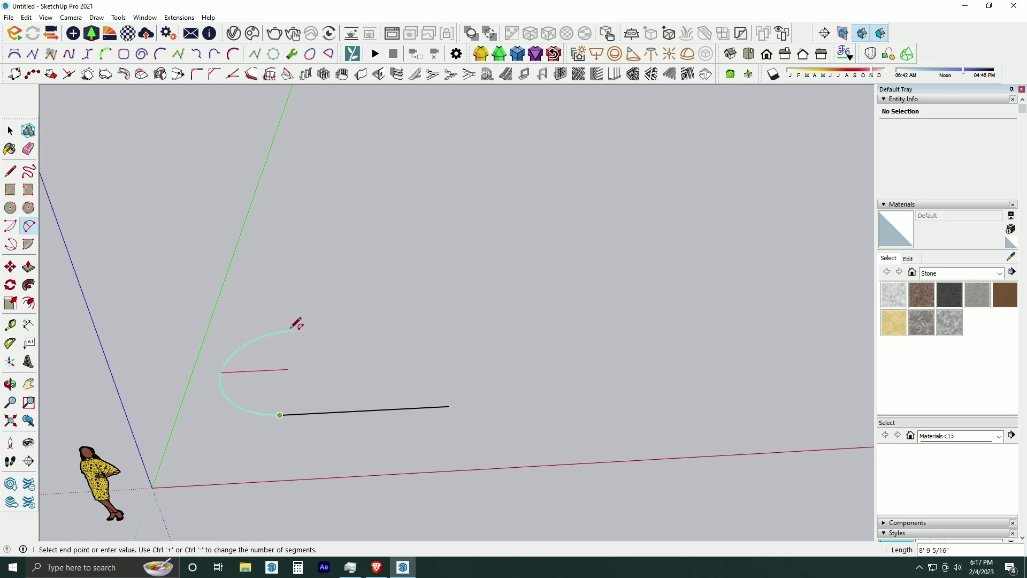
{"action": "left_click", "coordinate": [292, 327]}
{"action": "left_click", "coordinate": [290, 326]}
Draw a shorter straight line from the arc's free end, parallel to the first line, to complete the U shape
{"action": "middle_click_drag", "start_coordinate": [298, 330], "coordinate": [350, 303]}
{"action": "key", "text": "l"}
{"action": "left_click", "coordinate": [292, 331]}
{"action": "key", "text": "space"}
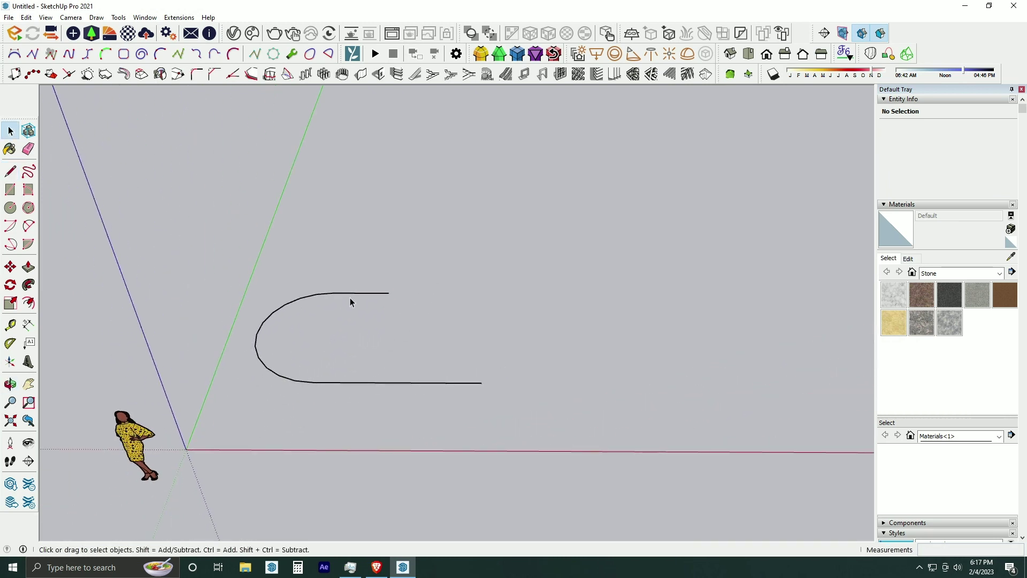
Select all connected edges of the U-shaped path and weld them into one curve
{"action": "scroll", "coordinate": [349, 297], "scroll_direction": "up", "scroll_amount": 1}
{"action": "triple_click", "coordinate": [348, 295]}
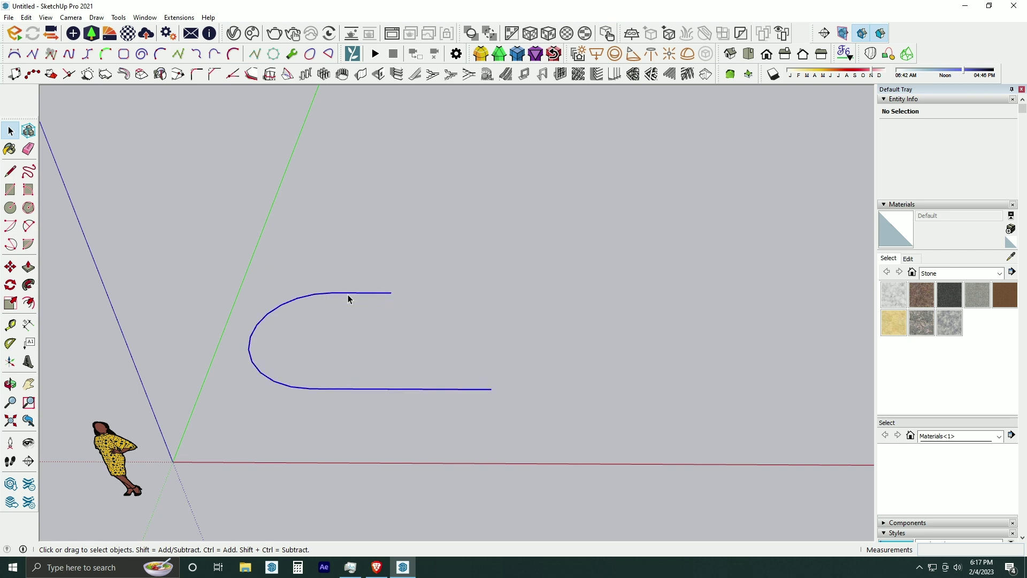
{"action": "right_click", "coordinate": [348, 295]}
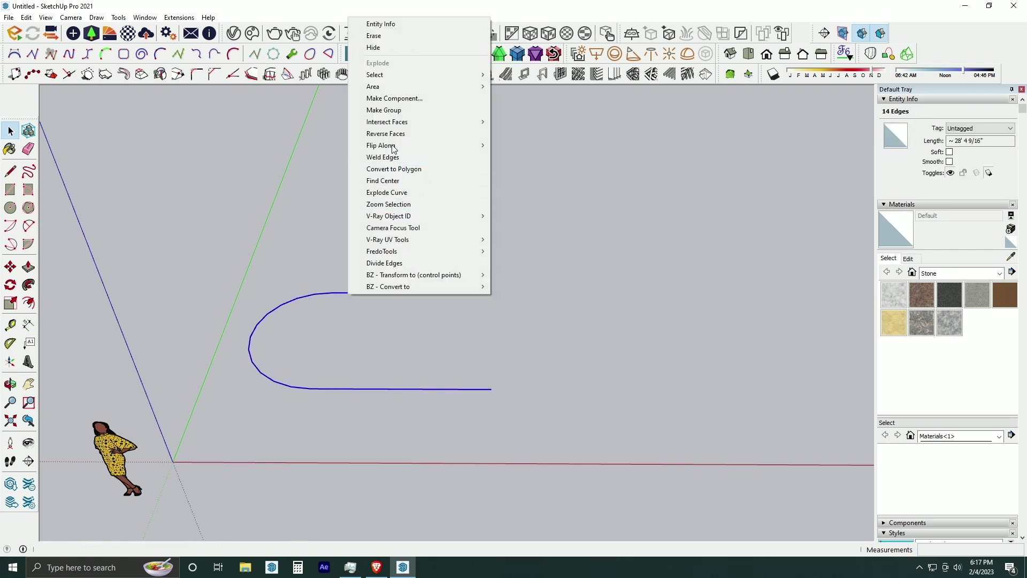
{"action": "left_click", "coordinate": [390, 157]}
Offset the welded U-shaped curve slightly inward to form a narrow strip
{"action": "middle_click_drag", "start_coordinate": [342, 316], "coordinate": [316, 312]}
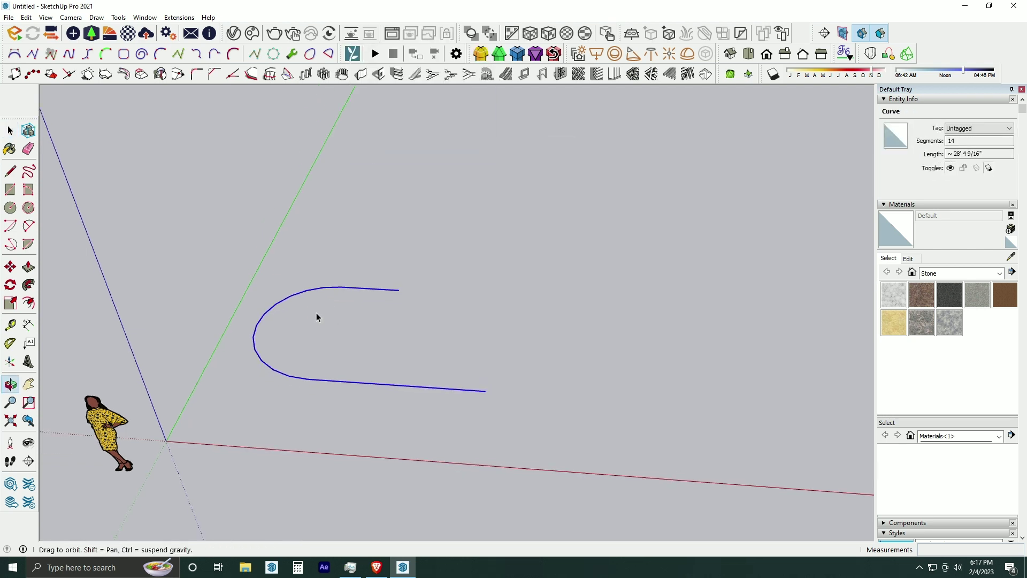
{"action": "key", "text": "f"}
{"action": "left_click", "coordinate": [277, 302]}
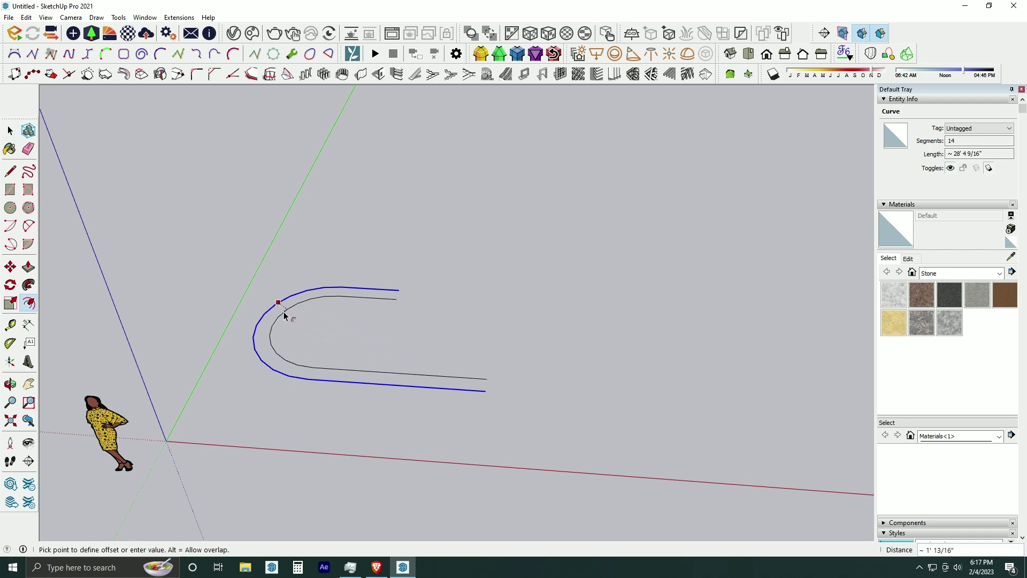
{"action": "left_click", "coordinate": [283, 311]}
Close both open ends of the strip with short lines joining the outer and inner curves
{"action": "middle_click_drag", "start_coordinate": [283, 311], "coordinate": [287, 321]}
{"action": "key", "text": "l"}
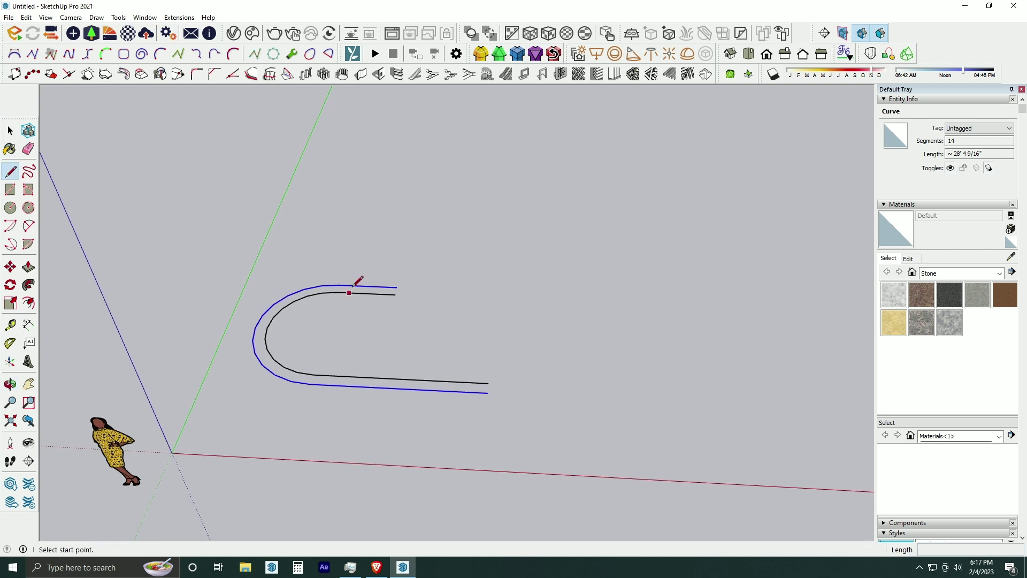
{"action": "scroll", "coordinate": [394, 288], "scroll_direction": "up", "scroll_amount": 2}
{"action": "left_click", "coordinate": [397, 287]}
{"action": "left_click", "coordinate": [395, 296]}
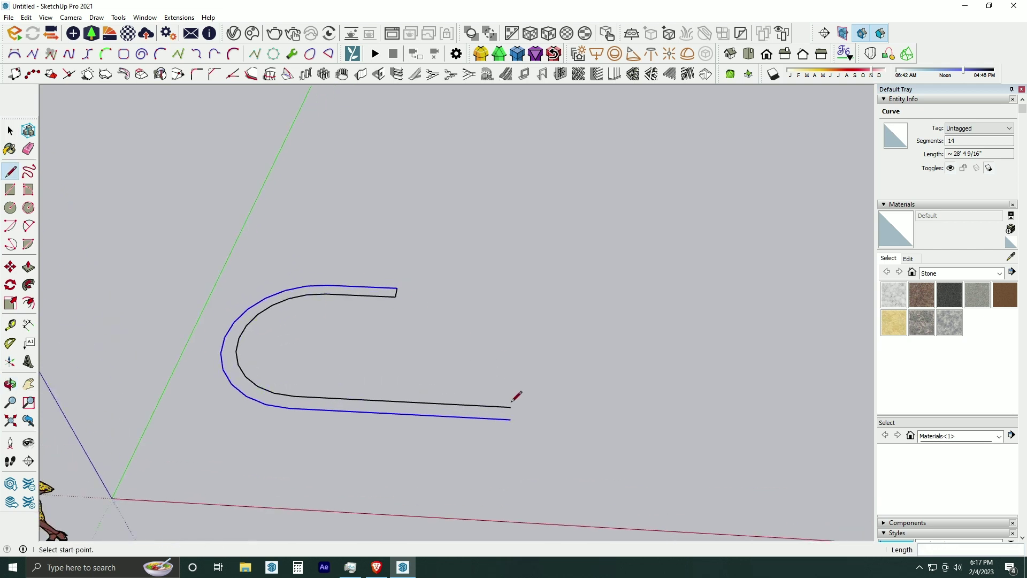
{"action": "left_click", "coordinate": [510, 407]}
{"action": "left_click", "coordinate": [510, 419]}
Delete the face inside the U-shaped strip, keeping only its outline edges
{"action": "mouse_move", "coordinate": [468, 415]}
{"action": "middle_mouse_down"}
{"action": "mouse_move", "coordinate": [525, 369]}
{"action": "mouse_move", "coordinate": [356, 403]}
{"action": "mouse_move", "coordinate": [284, 380]}
{"action": "middle_mouse_up"}
{"action": "key", "text": "space"}
{"action": "scroll", "coordinate": [243, 355], "scroll_direction": "up", "scroll_amount": 2}
{"action": "double_click", "coordinate": [243, 356]}
{"action": "left_click", "coordinate": [237, 366]}
{"action": "key", "text": "Delete"}
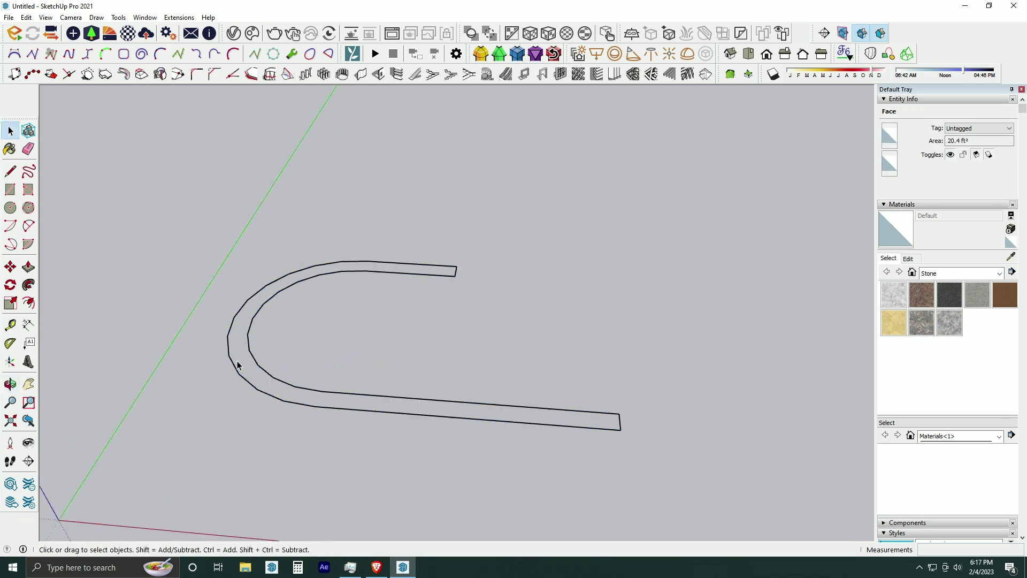
Try CurviShear on the U-shaped strip outline with a 5' top height and 1' base height, then undo it
{"action": "triple_click", "coordinate": [261, 369]}
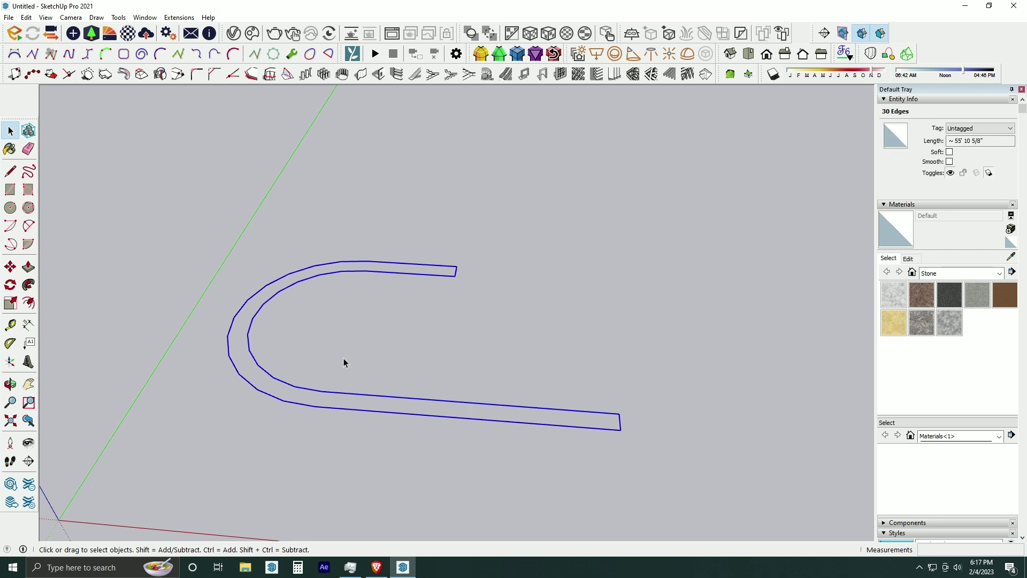
{"action": "left_click", "coordinate": [846, 55]}
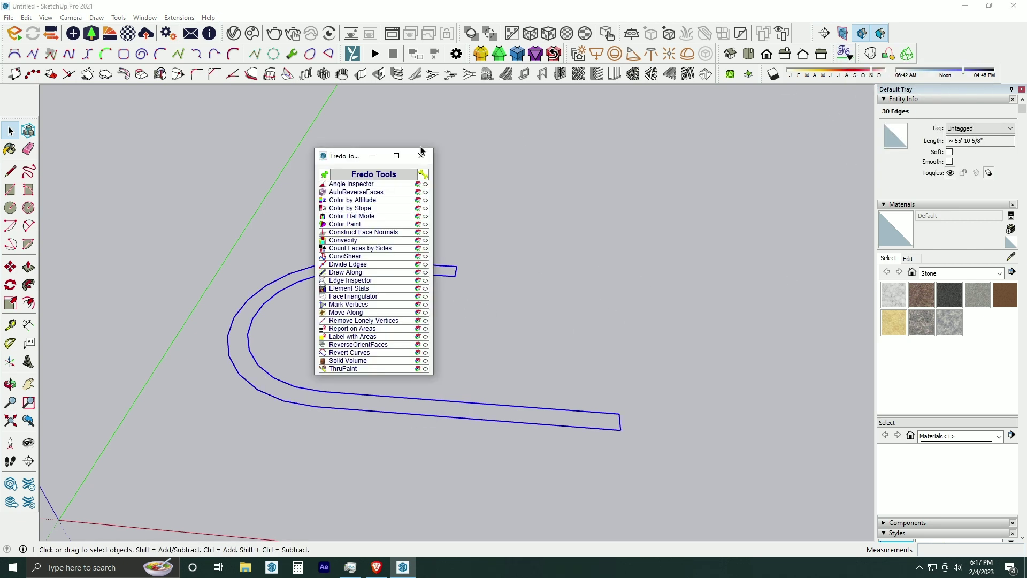
{"action": "left_click_drag", "start_coordinate": [344, 157], "coordinate": [659, 147]}
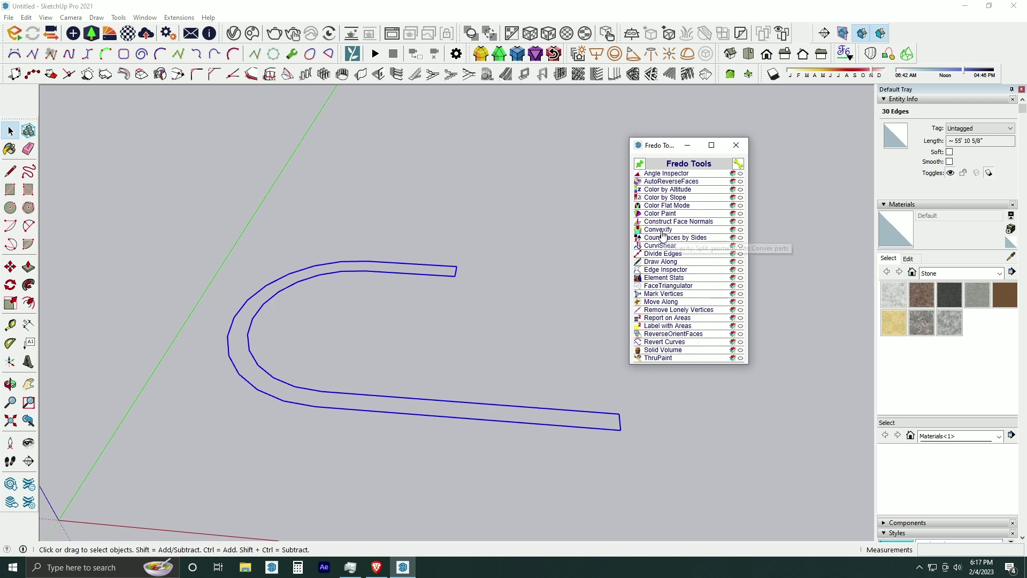
{"action": "left_click", "coordinate": [676, 247]}
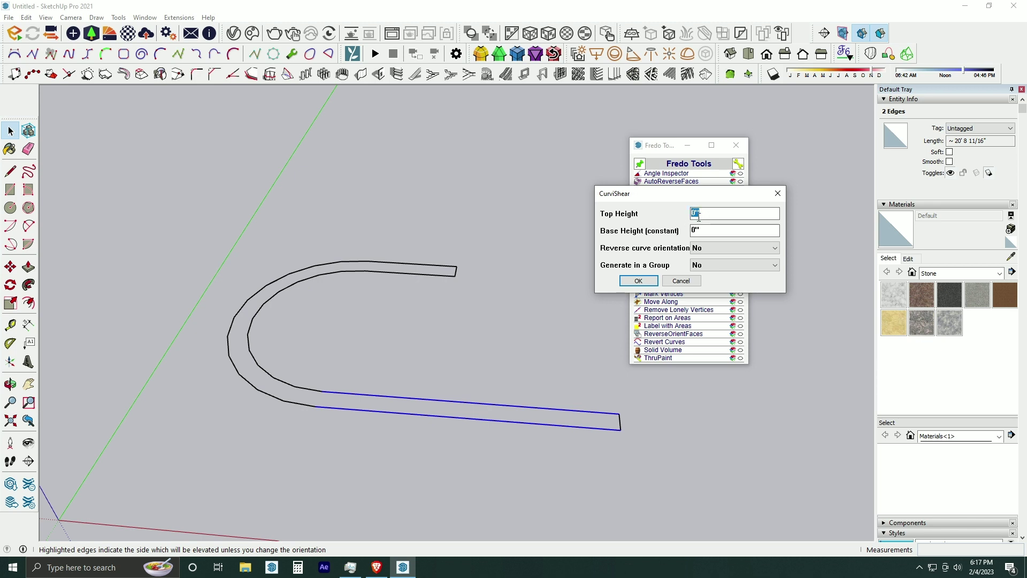
{"action": "type", "text": "5'"}
{"action": "left_click", "coordinate": [637, 281]}
{"action": "middle_click_drag", "start_coordinate": [436, 296], "coordinate": [590, 142]}
{"action": "key", "text": "ctrl+z"}
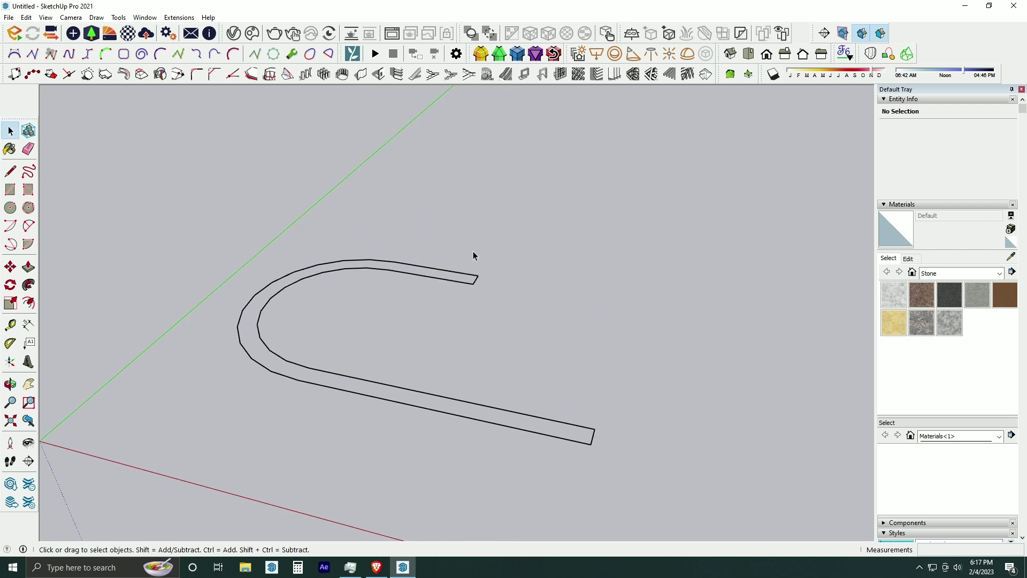
Shear the whole strip outline with CurviShear using a 5' top height, 1' base height and reversed curve orientation
{"action": "triple_click", "coordinate": [461, 276]}
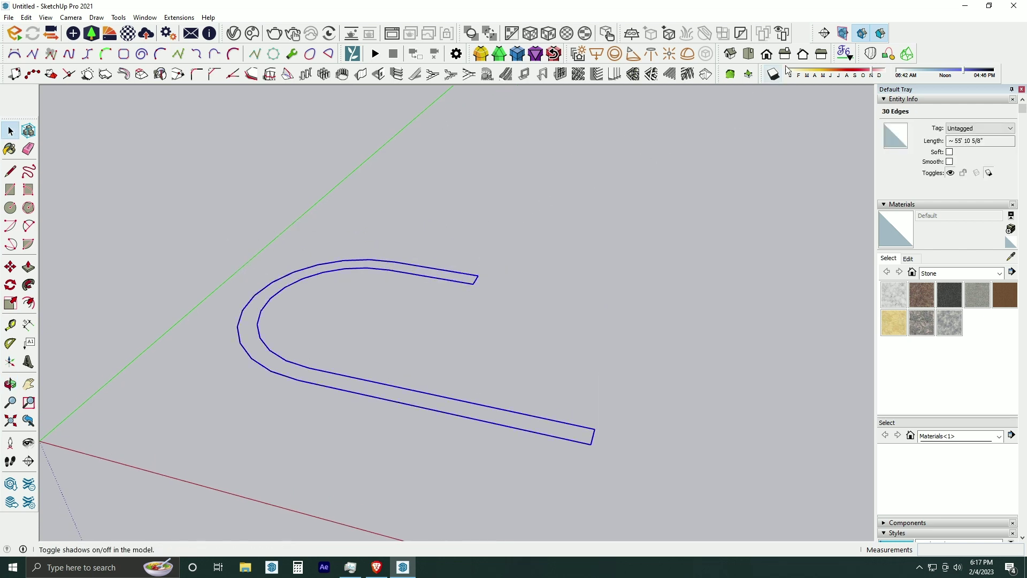
{"action": "left_click", "coordinate": [845, 54]}
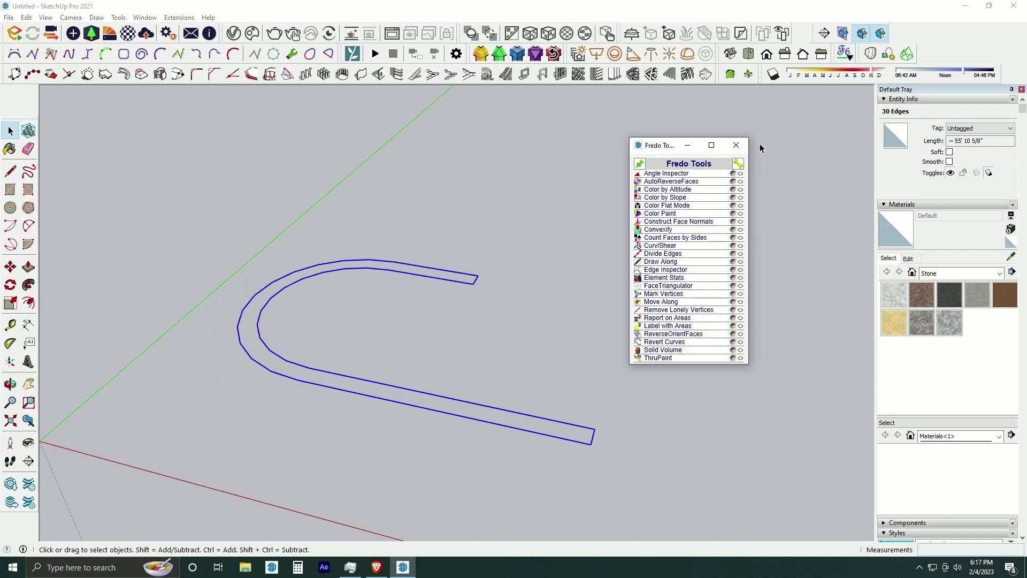
{"action": "left_click", "coordinate": [658, 245]}
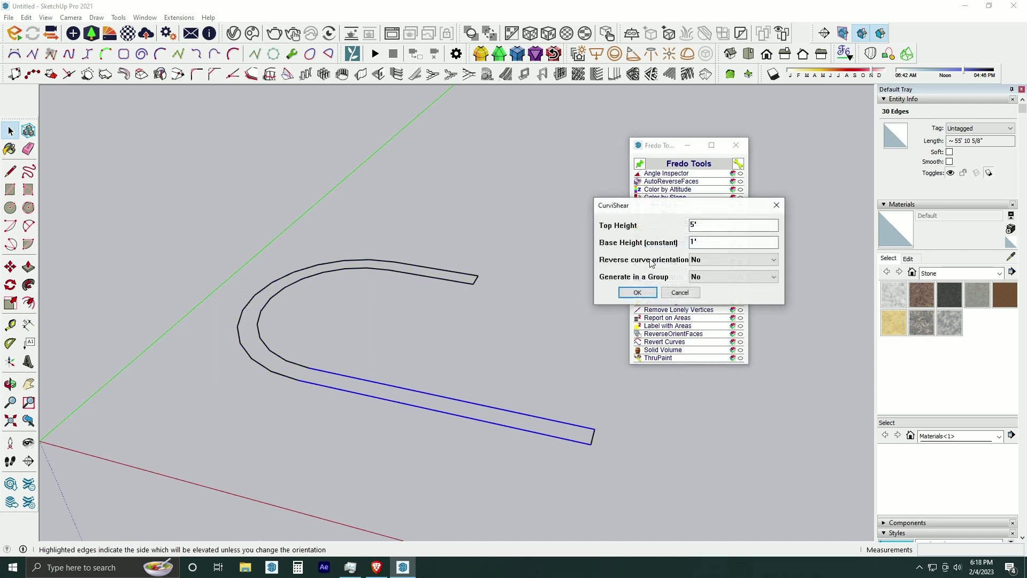
{"action": "left_click", "coordinate": [706, 261]}
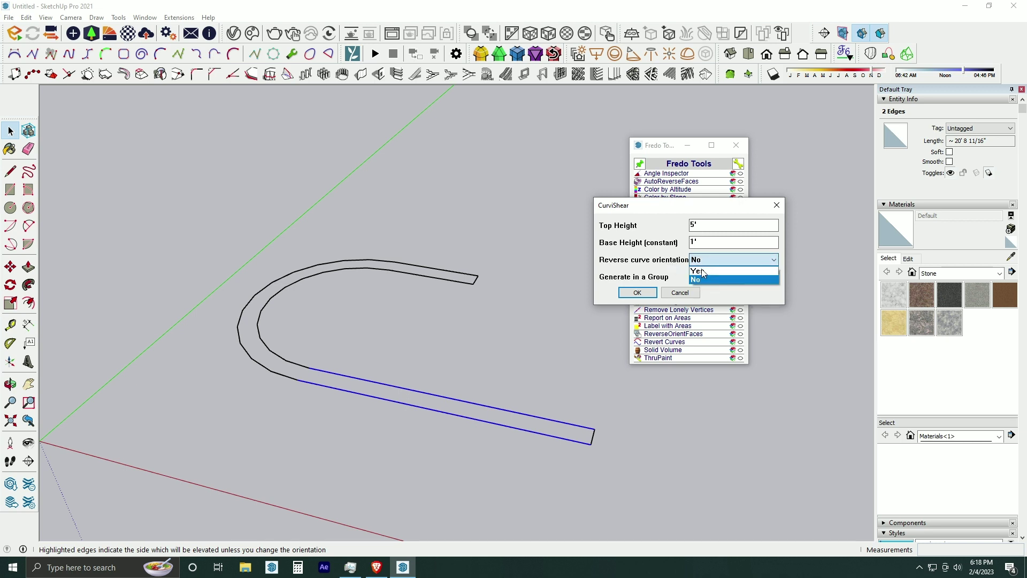
{"action": "left_click", "coordinate": [703, 271]}
{"action": "left_click", "coordinate": [640, 291]}
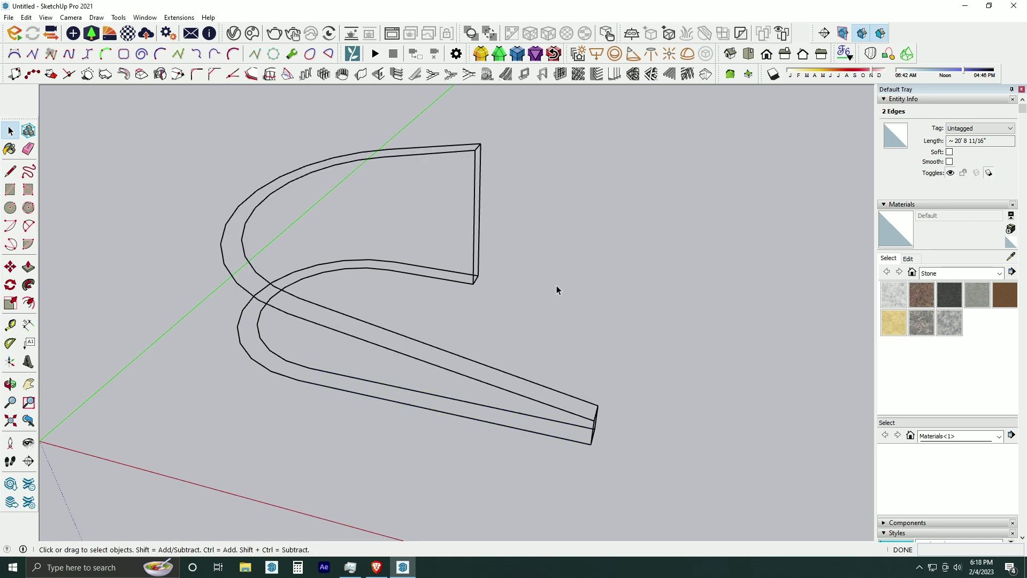
{"action": "middle_click_drag", "start_coordinate": [556, 289], "coordinate": [484, 296]}
{"action": "middle_click_drag", "start_coordinate": [559, 322], "coordinate": [637, 208]}
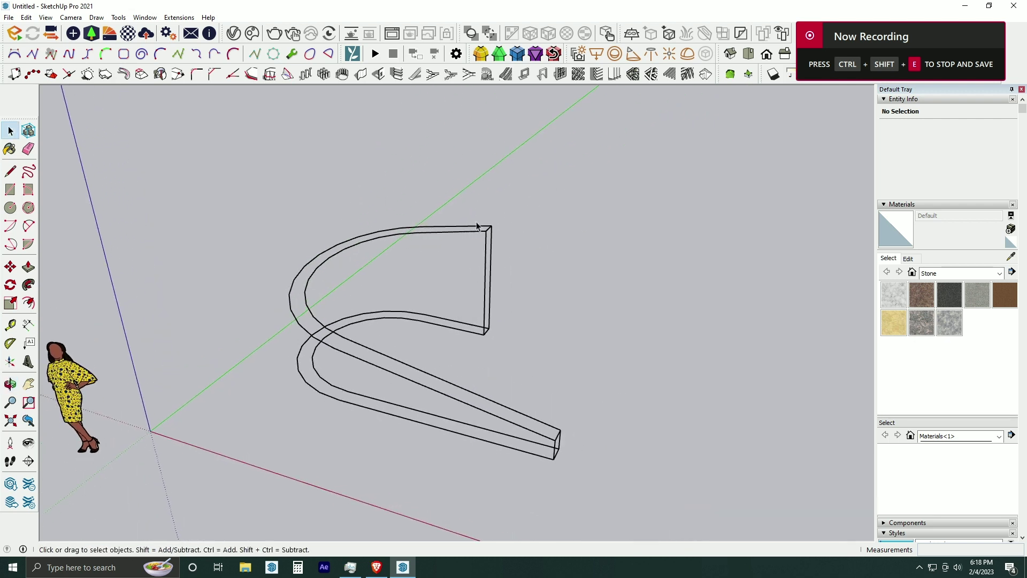
Select the inner upper and lower curves with their connecting end edges and skin the inner side wall with Curviloft
{"action": "scroll", "coordinate": [476, 226], "scroll_direction": "down", "scroll_amount": 1}
{"action": "left_click", "coordinate": [428, 234]}
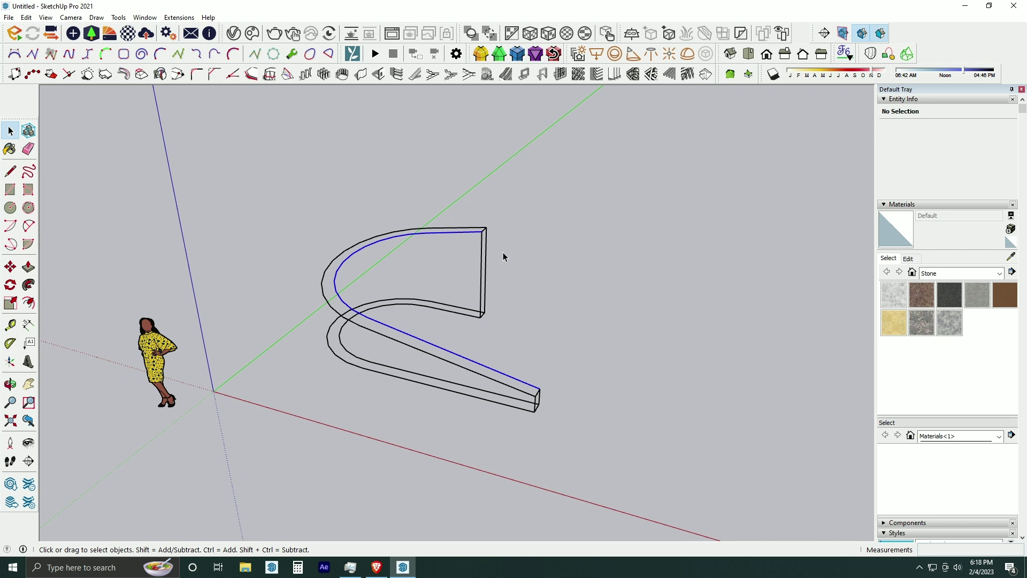
{"action": "middle_click_drag", "start_coordinate": [505, 256], "coordinate": [276, 284]}
{"action": "left_click", "coordinate": [488, 257], "text": "shift"}
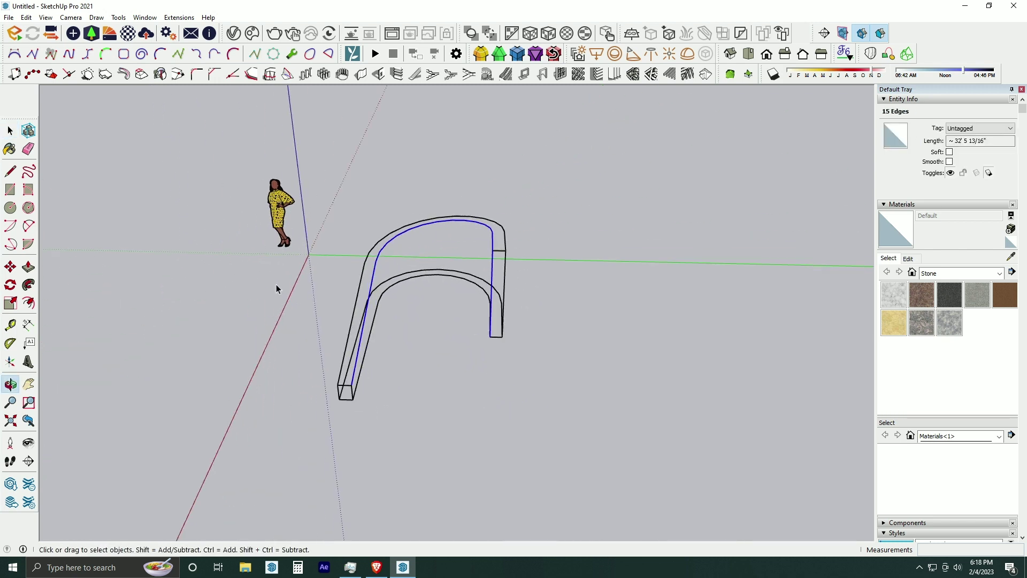
{"action": "scroll", "coordinate": [343, 393], "scroll_direction": "up", "scroll_amount": 1}
{"action": "left_click", "coordinate": [354, 393], "text": "shift"}
{"action": "middle_click_drag", "start_coordinate": [354, 393], "coordinate": [513, 300]}
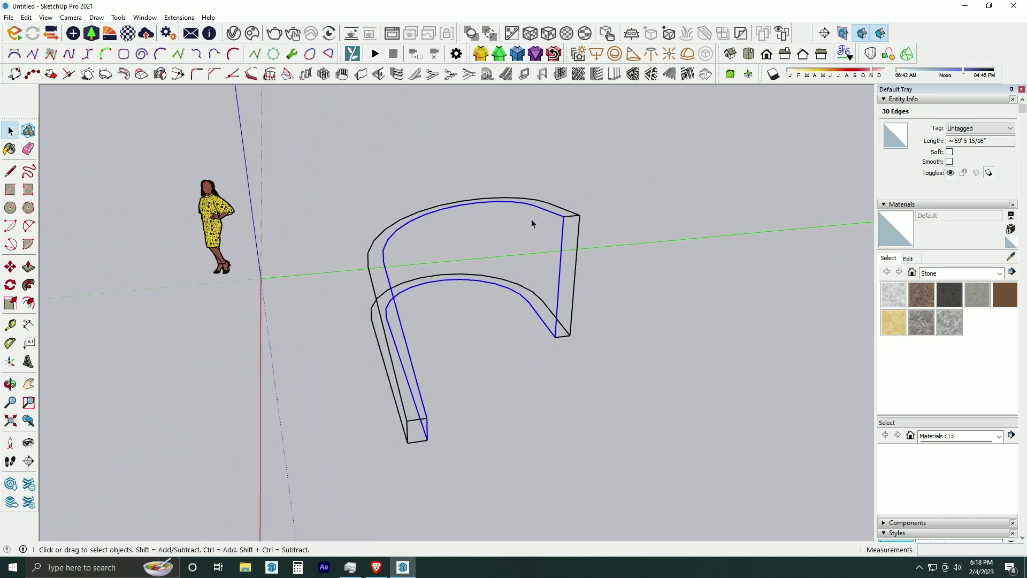
{"action": "left_click", "coordinate": [908, 54]}
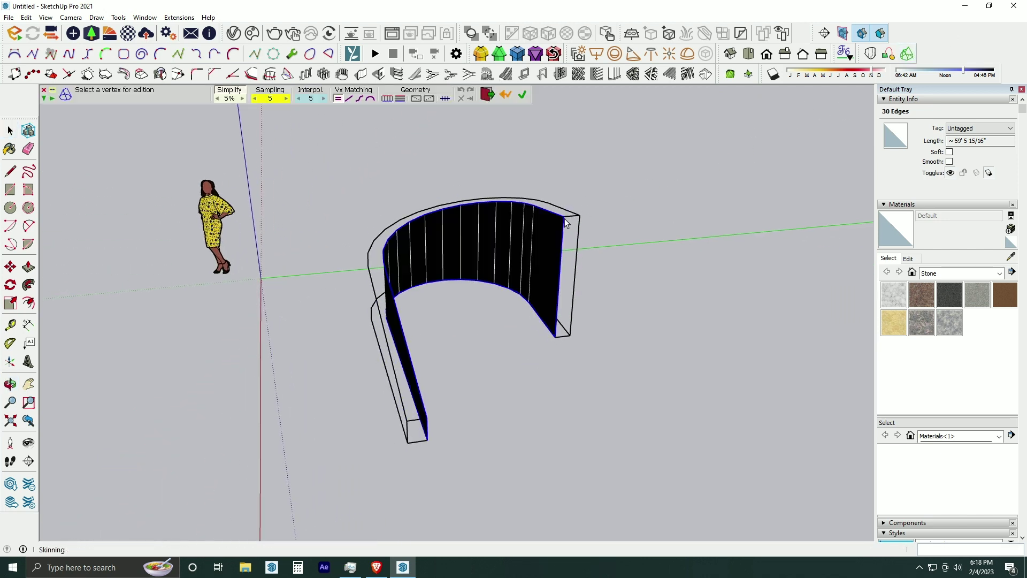
{"action": "left_click", "coordinate": [523, 96]}
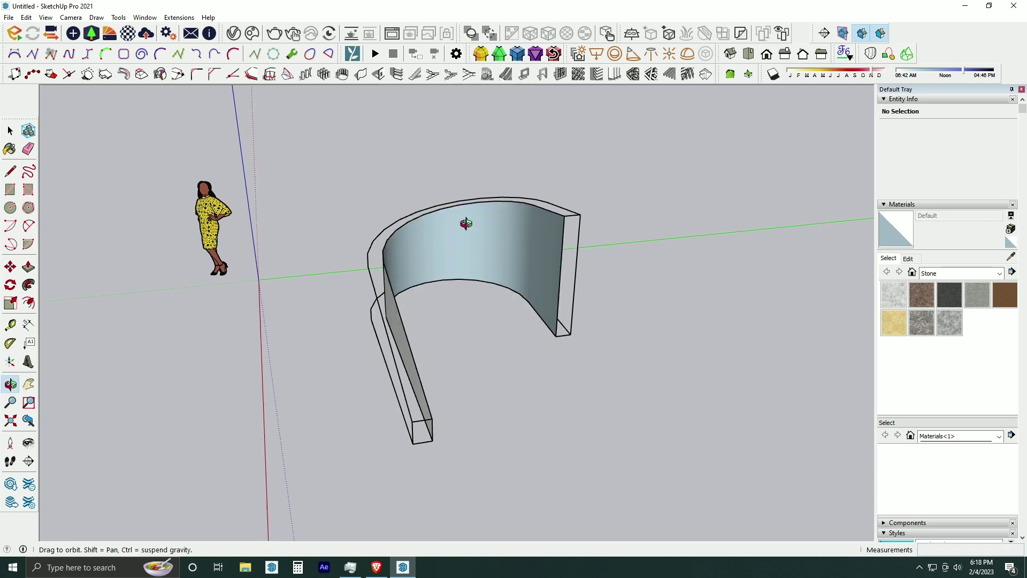
Select the outer upper and lower curves with their vertical end edges and skin the outer side wall
{"action": "middle_click_drag", "start_coordinate": [470, 223], "coordinate": [680, 223]}
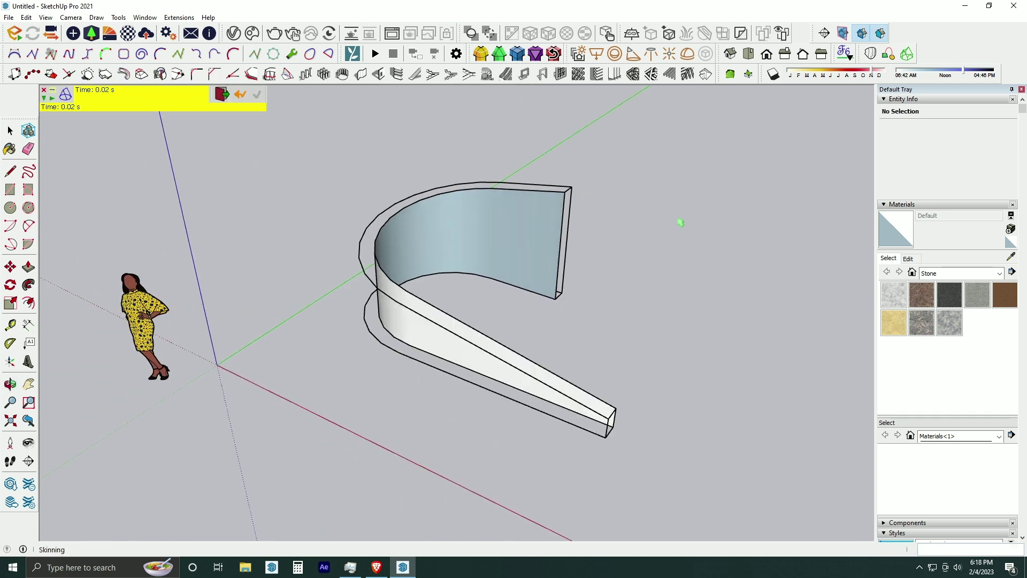
{"action": "left_click", "coordinate": [371, 282]}
{"action": "left_click", "coordinate": [608, 437], "text": "ctrl"}
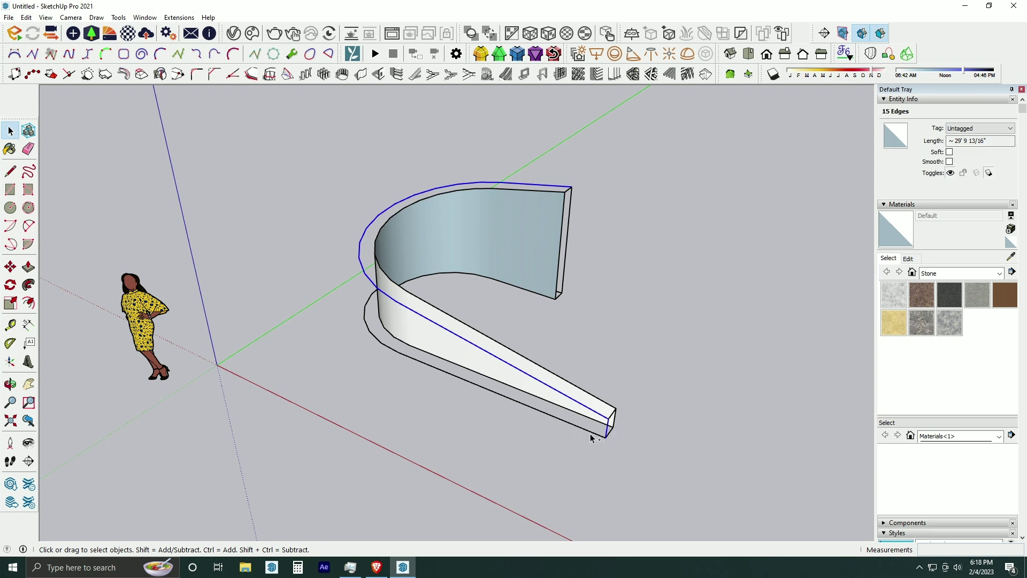
{"action": "middle_click_drag", "start_coordinate": [465, 380], "coordinate": [789, 406]}
{"action": "middle_click_drag", "start_coordinate": [363, 292], "coordinate": [626, 323]}
{"action": "middle_click_drag", "start_coordinate": [279, 347], "coordinate": [531, 320]}
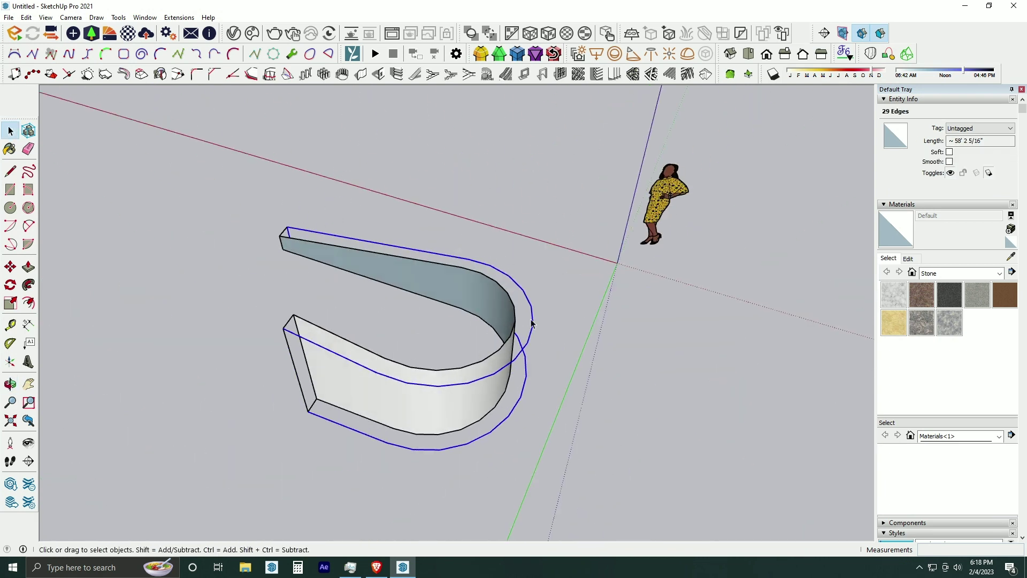
{"action": "left_click", "coordinate": [313, 344], "text": "ctrl"}
{"action": "middle_click_drag", "start_coordinate": [313, 345], "coordinate": [252, 263]}
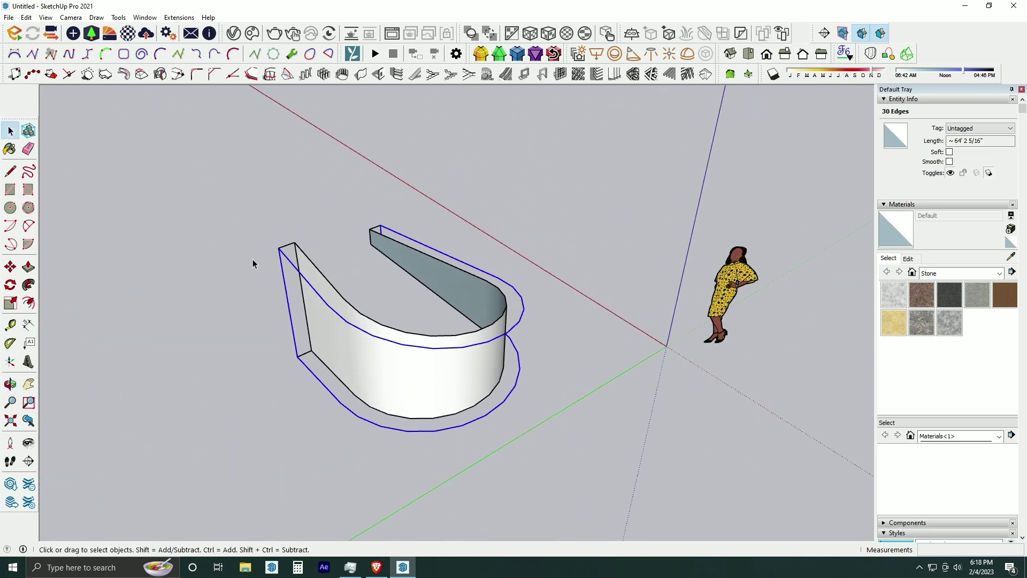
{"action": "left_click", "coordinate": [907, 53]}
{"action": "left_click", "coordinate": [519, 105]}
Select both upper curves and their short end edges and skin the sloping top surface of the wall
{"action": "middle_click_drag", "start_coordinate": [519, 105], "coordinate": [365, 192]}
{"action": "scroll", "coordinate": [335, 205], "scroll_direction": "up", "scroll_amount": 2}
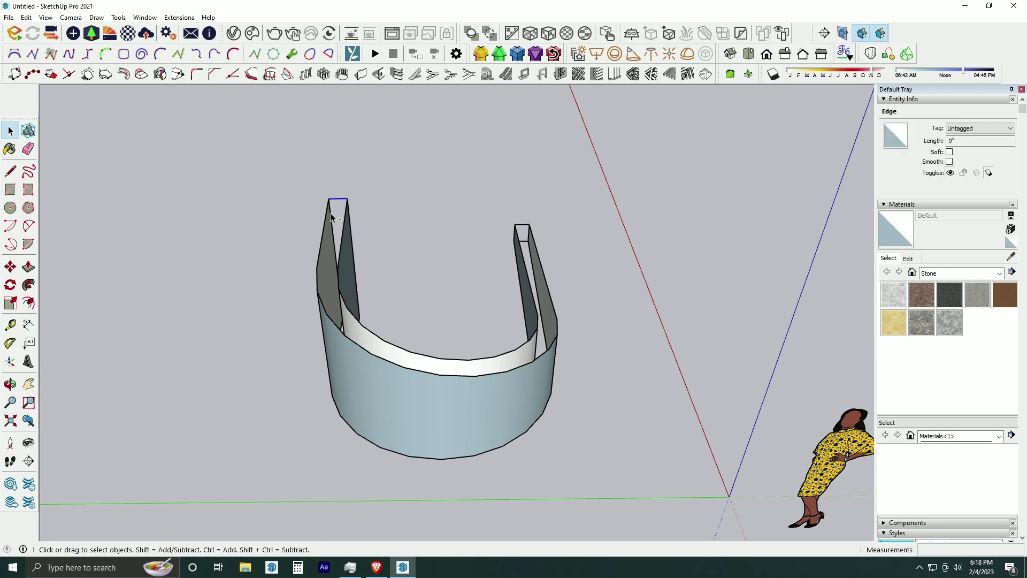
{"action": "left_click", "coordinate": [322, 223], "text": "ctrl"}
{"action": "left_click", "coordinate": [323, 226]}
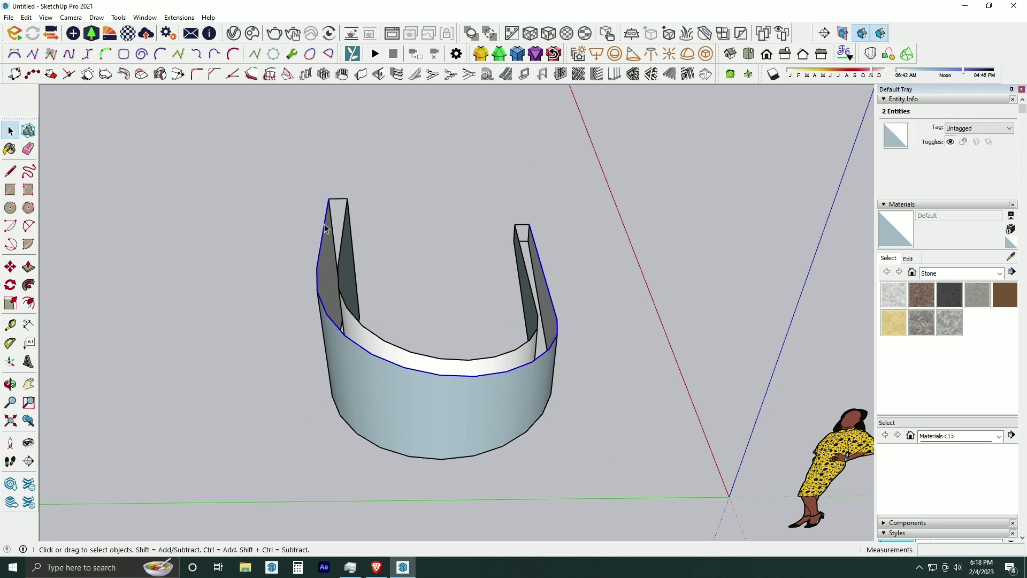
{"action": "mouse_move", "coordinate": [480, 266]}
{"action": "middle_mouse_down"}
{"action": "mouse_move", "coordinate": [332, 279]}
{"action": "mouse_move", "coordinate": [357, 202]}
{"action": "middle_mouse_up"}
{"action": "left_click", "coordinate": [403, 173], "text": "ctrl"}
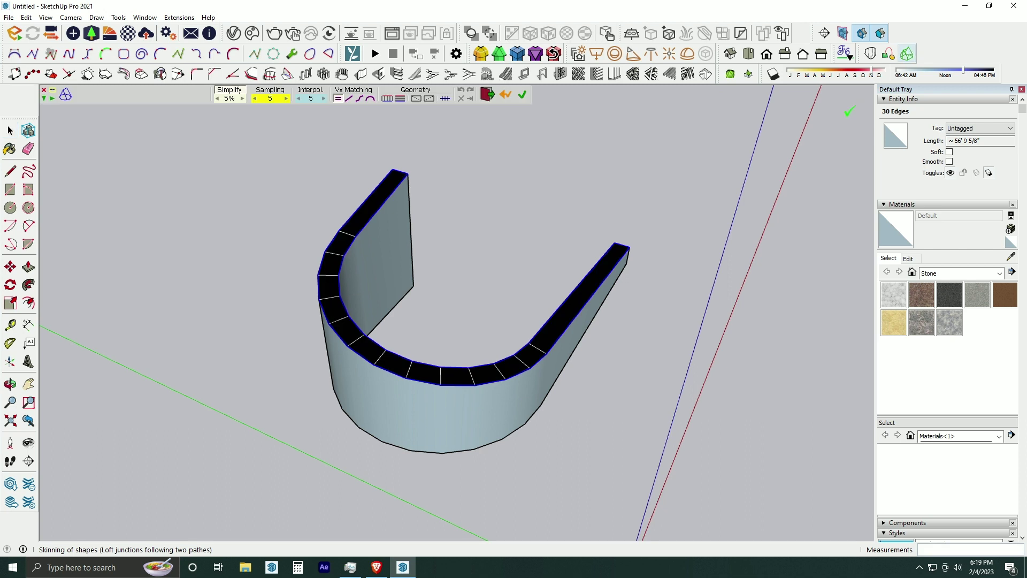
{"action": "left_click", "coordinate": [531, 96]}
Select both lower curves and their short end edges and skin the underside of the wall
{"action": "middle_click_drag", "start_coordinate": [454, 236], "coordinate": [501, 94]}
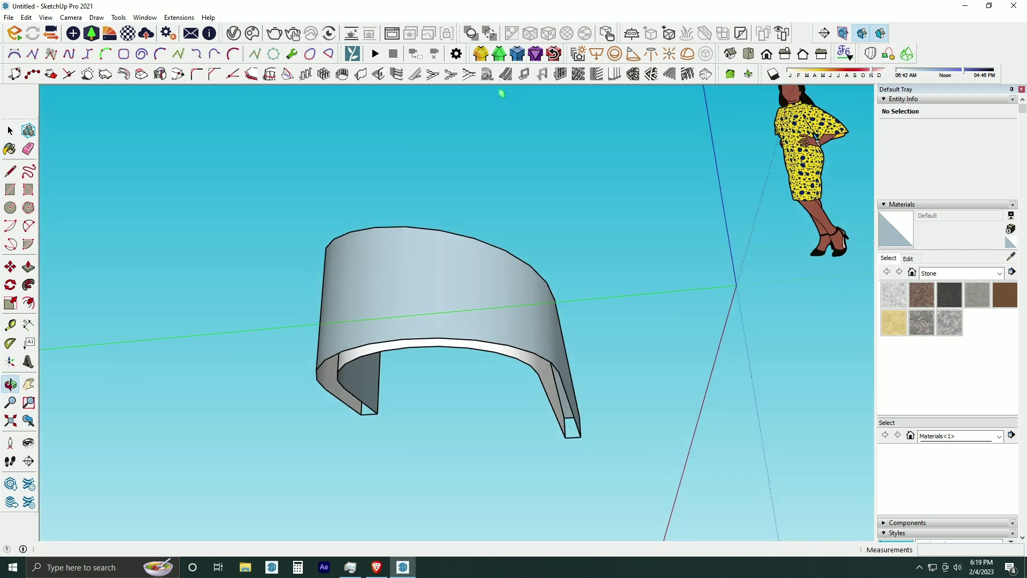
{"action": "left_click", "coordinate": [366, 355], "text": "ctrl"}
{"action": "middle_click_drag", "start_coordinate": [409, 398], "coordinate": [359, 350]}
{"action": "scroll", "coordinate": [352, 426], "scroll_direction": "up", "scroll_amount": 1}
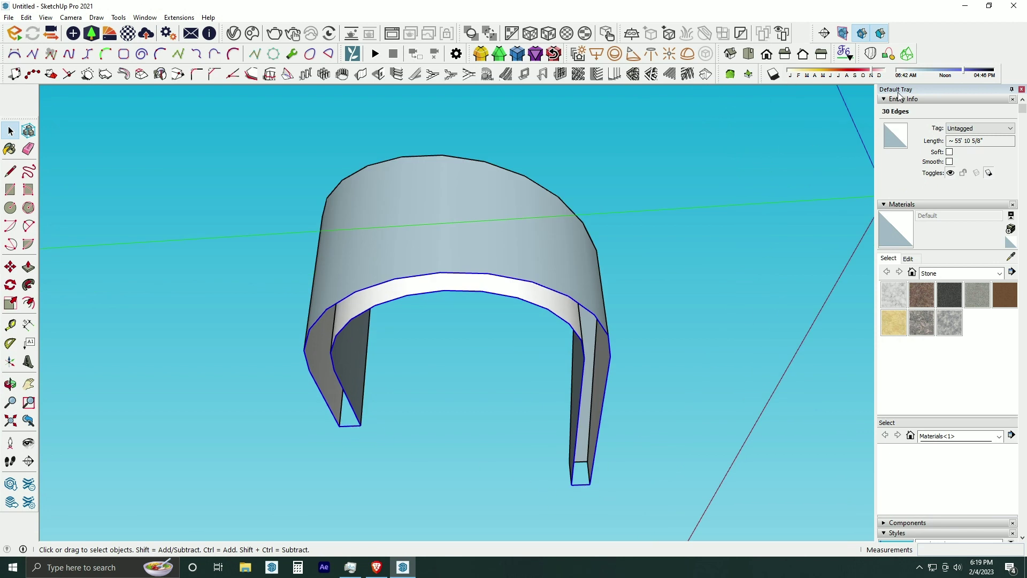
{"action": "left_click", "coordinate": [905, 54]}
{"action": "middle_click_drag", "start_coordinate": [343, 374], "coordinate": [490, 339]}
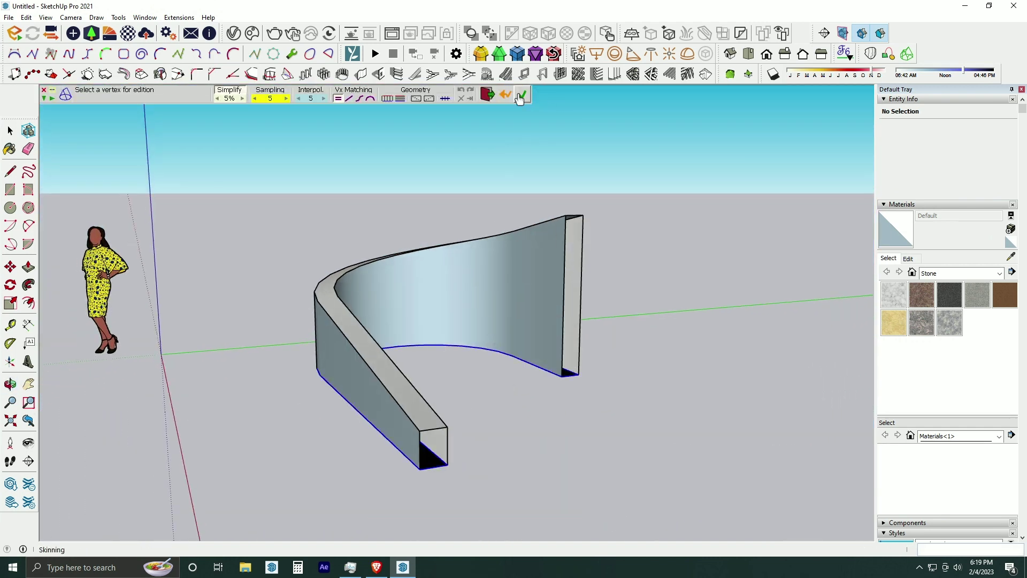
{"action": "left_click", "coordinate": [520, 96]}
Select the four edges around the tall open end of the wall and close it with Curviloft skinning
{"action": "middle_click_drag", "start_coordinate": [527, 241], "coordinate": [521, 218]}
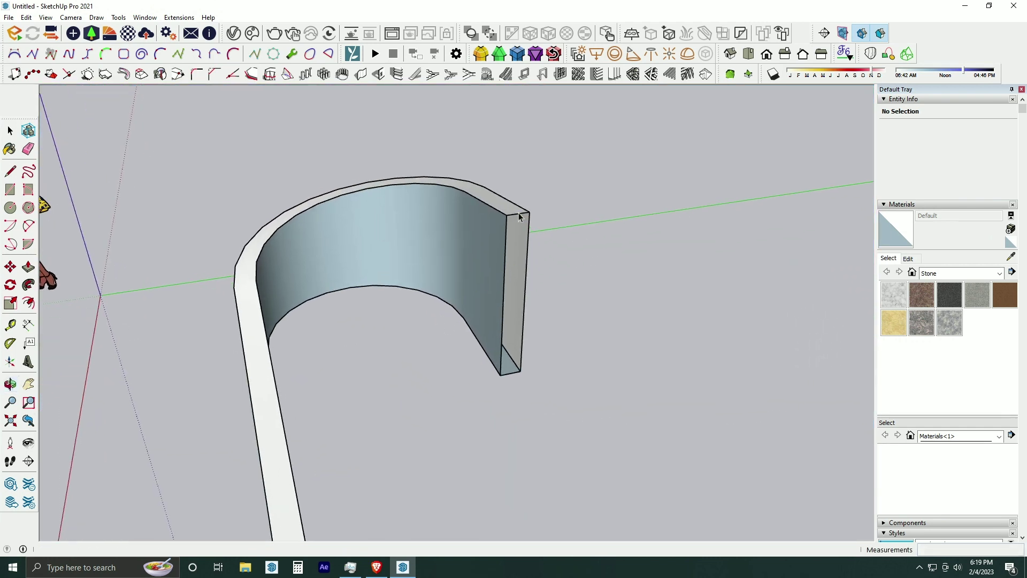
{"action": "left_click", "coordinate": [510, 246]}
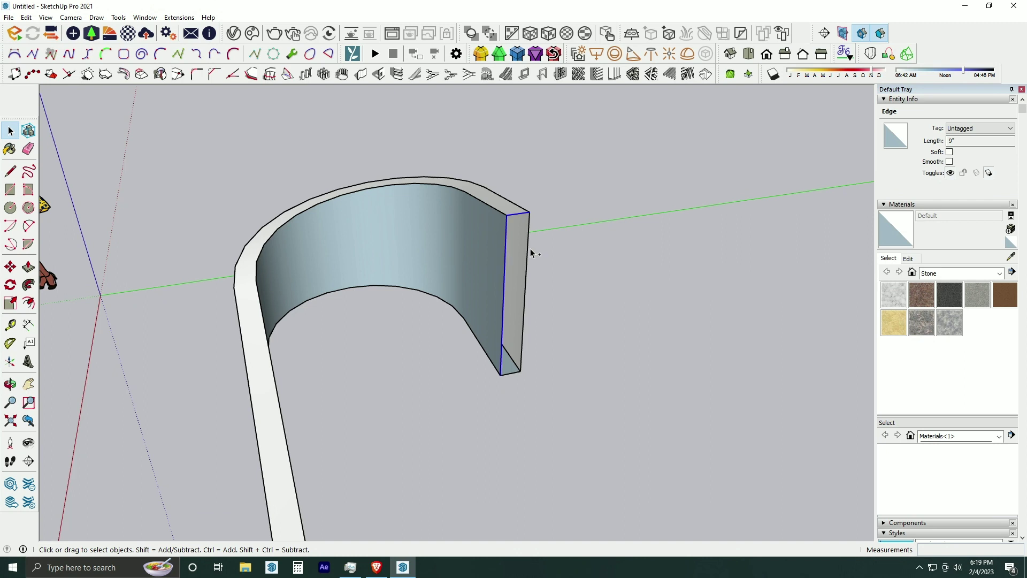
{"action": "middle_click_drag", "start_coordinate": [529, 251], "coordinate": [521, 288]}
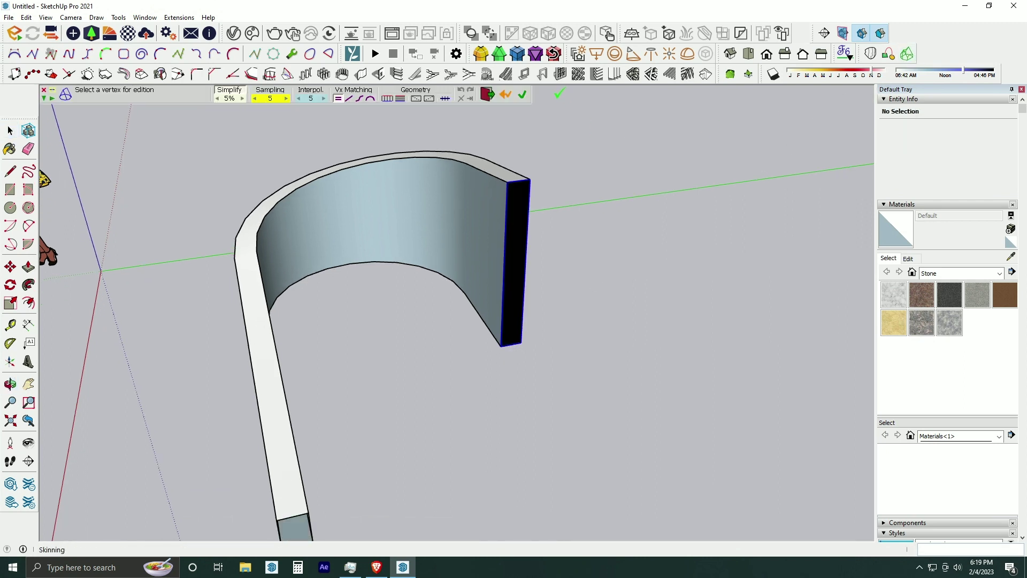
{"action": "left_click", "coordinate": [521, 98]}
Select the four edges around the low open end of the wall and close it with Curviloft skinning
{"action": "middle_click_drag", "start_coordinate": [513, 133], "coordinate": [440, 323]}
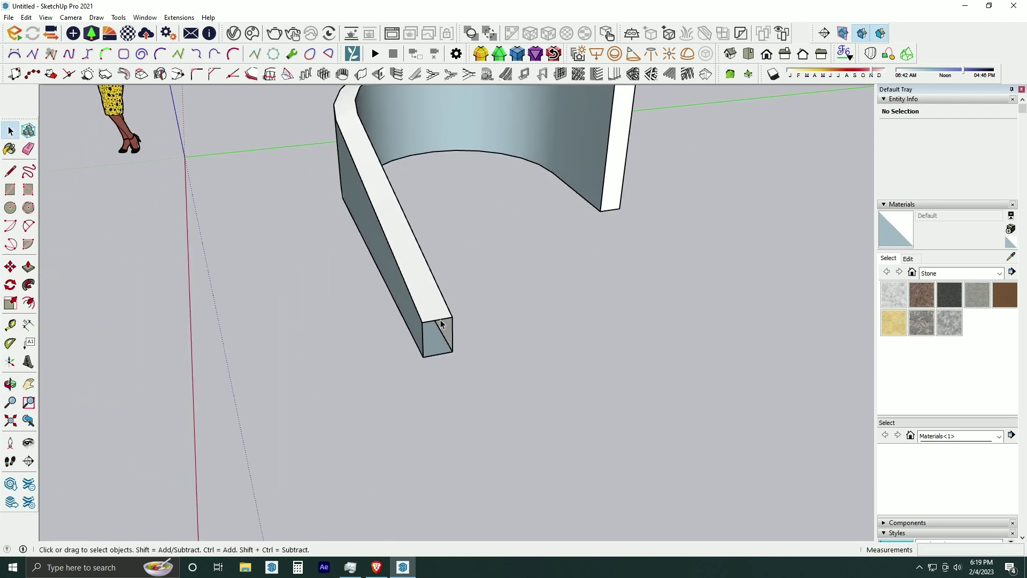
{"action": "left_click", "coordinate": [422, 345]}
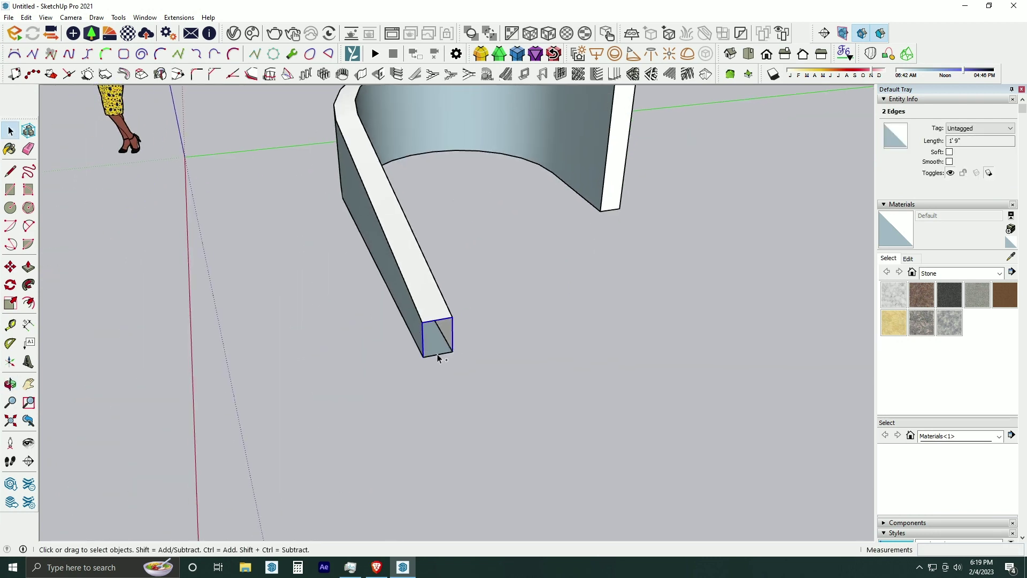
{"action": "left_click", "coordinate": [906, 53]}
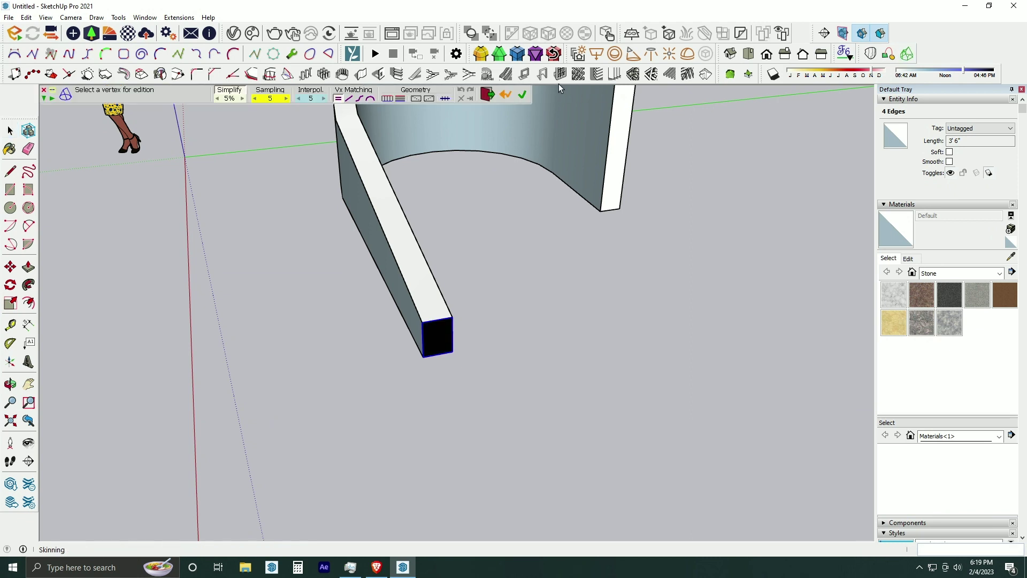
{"action": "left_click", "coordinate": [524, 96]}
Select all edges of the second wireframe and skin every side in a single Curviloft operation
{"action": "scroll", "coordinate": [446, 210], "scroll_direction": "down", "scroll_amount": 3}
{"action": "middle_click_drag", "start_coordinate": [446, 211], "coordinate": [417, 229]}
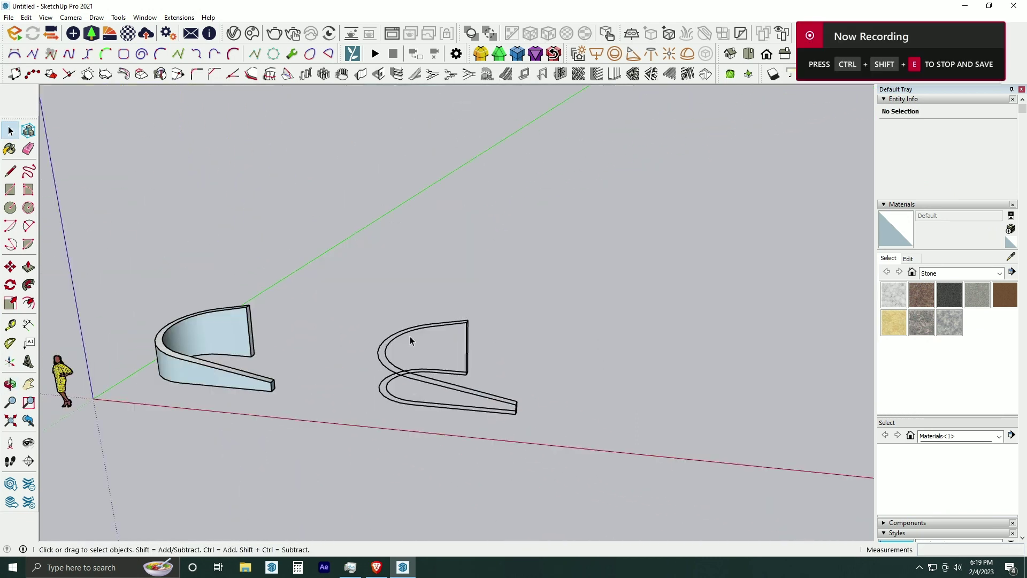
{"action": "middle_click_drag", "start_coordinate": [409, 336], "coordinate": [456, 335]}
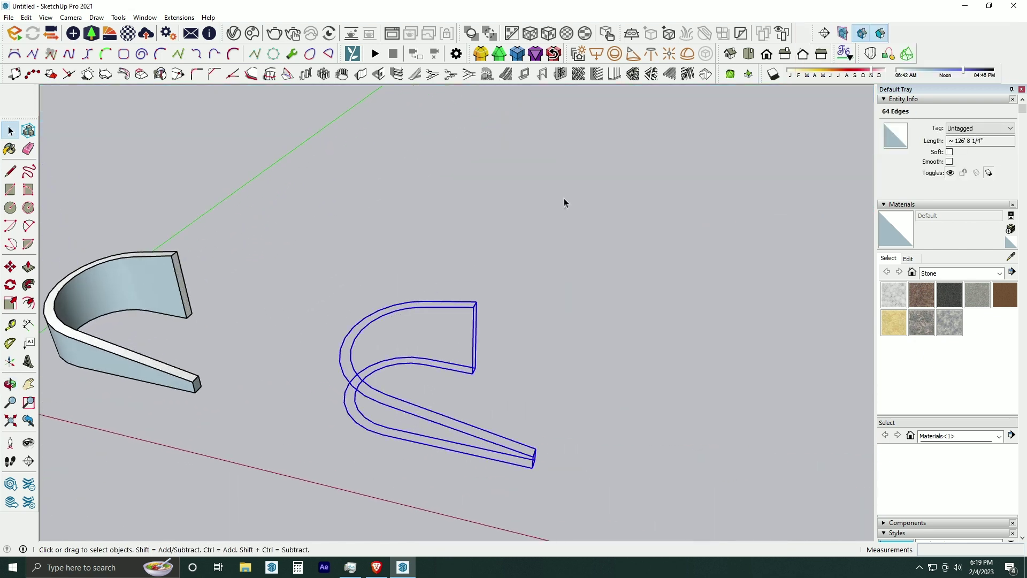
{"action": "left_click", "coordinate": [912, 56]}
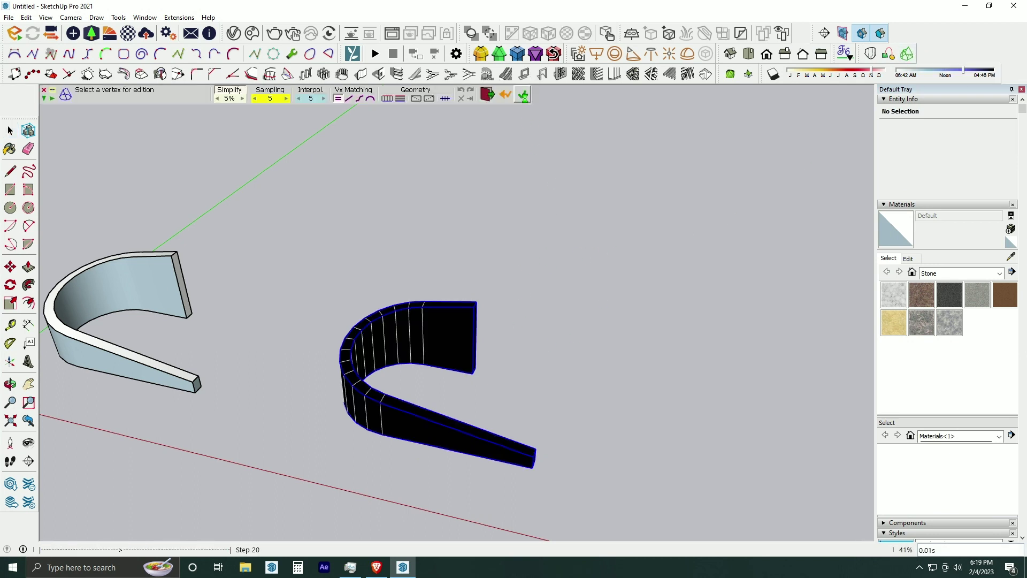
{"action": "left_click", "coordinate": [523, 95]}
{"action": "key", "text": "space"}
Open the second wall's group and examine its geometry and the shading along its curved top edge
{"action": "middle_click_drag", "start_coordinate": [357, 282], "coordinate": [412, 259]}
{"action": "scroll", "coordinate": [428, 352], "scroll_direction": "up", "scroll_amount": 4}
{"action": "scroll", "coordinate": [428, 352], "scroll_direction": "up", "scroll_amount": 3}
{"action": "middle_click_drag", "start_coordinate": [427, 352], "coordinate": [392, 312]}
{"action": "left_click", "coordinate": [472, 324]}
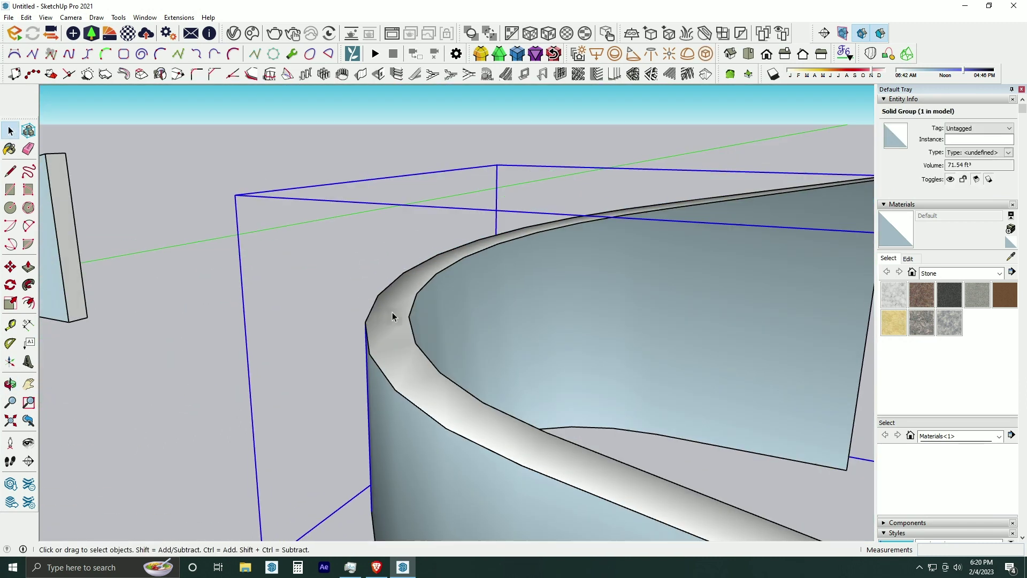
{"action": "double_click", "coordinate": [392, 312]}
{"action": "triple_click", "coordinate": [388, 351]}
{"action": "middle_click_drag", "start_coordinate": [389, 369], "coordinate": [444, 318]}
{"action": "scroll", "coordinate": [444, 319], "scroll_direction": "down", "scroll_amount": 3}
{"action": "left_click", "coordinate": [368, 251]}
{"action": "middle_click_drag", "start_coordinate": [368, 251], "coordinate": [369, 315]}
Paint the second wall with the Stone Vein Gray material
{"action": "left_click", "coordinate": [950, 323]}
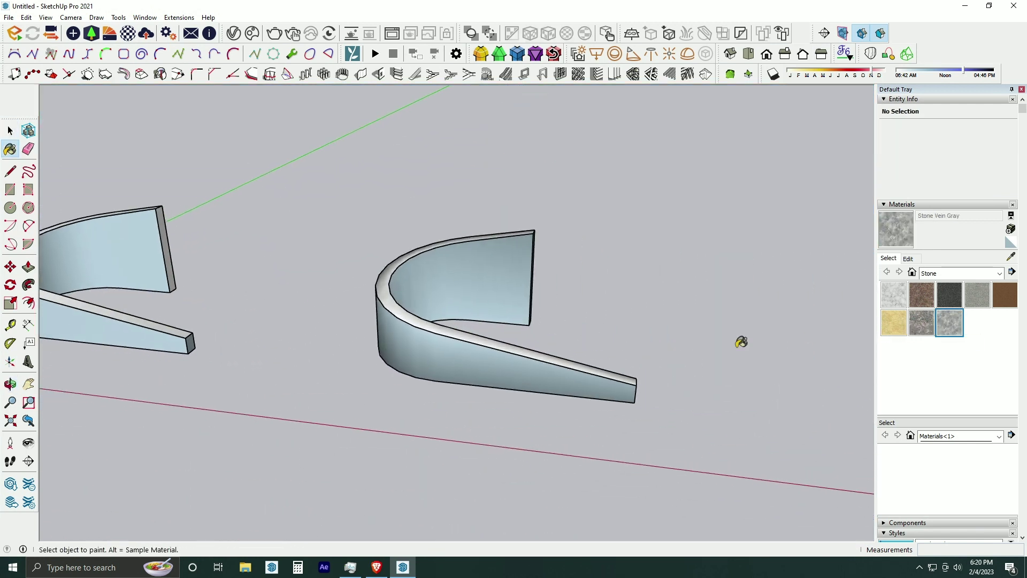
{"action": "left_click", "coordinate": [452, 345]}
{"action": "mouse_move", "coordinate": [451, 345]}
{"action": "middle_mouse_down"}
{"action": "mouse_move", "coordinate": [470, 366]}
{"action": "mouse_move", "coordinate": [498, 332]}
{"action": "mouse_move", "coordinate": [541, 305]}
{"action": "mouse_move", "coordinate": [777, 321]}
{"action": "mouse_move", "coordinate": [554, 349]}
{"action": "mouse_move", "coordinate": [451, 321]}
{"action": "middle_mouse_up"}
{"action": "scroll", "coordinate": [289, 331], "scroll_direction": "down", "scroll_amount": 4}
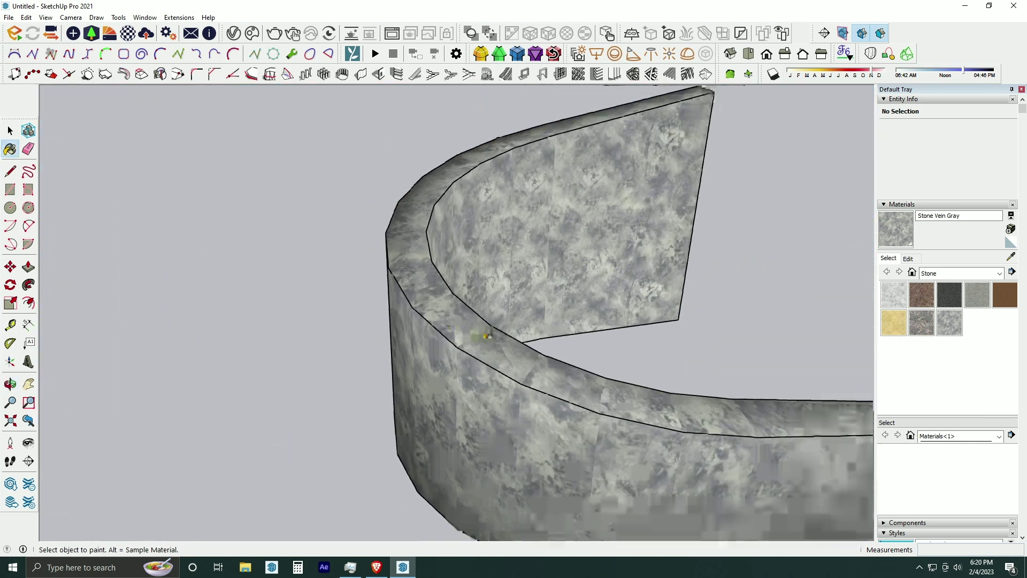
Paint the first wall's side, top and end faces with the Stone Vein Gray material
{"action": "mouse_move", "coordinate": [289, 331]}
{"action": "middle_mouse_down"}
{"action": "mouse_move", "coordinate": [327, 337]}
{"action": "mouse_move", "coordinate": [362, 367]}
{"action": "middle_mouse_up"}
{"action": "left_click", "coordinate": [236, 362]}
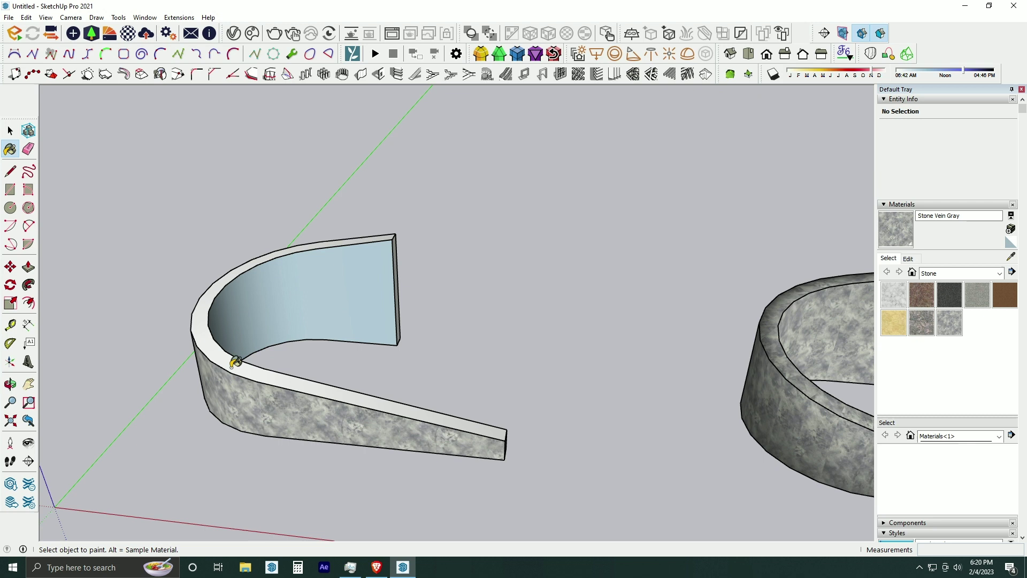
{"action": "left_click", "coordinate": [220, 342]}
{"action": "left_click", "coordinate": [271, 308]}
{"action": "mouse_move", "coordinate": [271, 307]}
{"action": "middle_mouse_down"}
{"action": "mouse_move", "coordinate": [263, 300]}
{"action": "mouse_move", "coordinate": [337, 339]}
{"action": "mouse_move", "coordinate": [619, 344]}
{"action": "mouse_move", "coordinate": [688, 414]}
{"action": "mouse_move", "coordinate": [770, 369]}
{"action": "middle_mouse_up"}
{"action": "mouse_move", "coordinate": [706, 318]}
{"action": "middle_mouse_down"}
{"action": "mouse_move", "coordinate": [821, 431]}
{"action": "mouse_move", "coordinate": [845, 431]}
{"action": "middle_mouse_up"}
{"action": "mouse_move", "coordinate": [577, 392]}
{"action": "middle_mouse_down"}
{"action": "mouse_move", "coordinate": [628, 392]}
{"action": "mouse_move", "coordinate": [711, 369]}
{"action": "middle_mouse_up"}
{"action": "left_click", "coordinate": [552, 256]}
{"action": "middle_click_drag", "start_coordinate": [429, 333], "coordinate": [475, 331]}
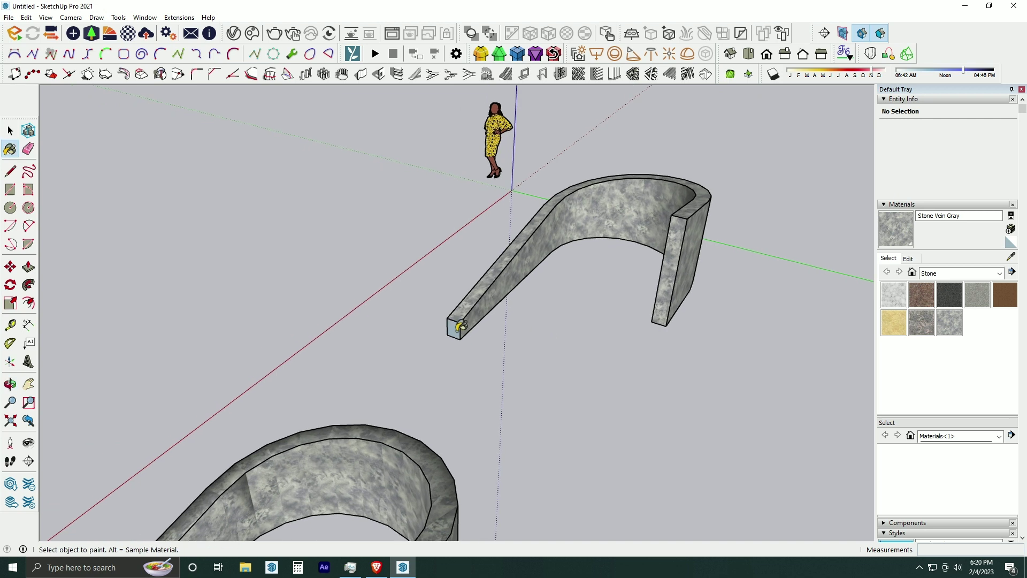